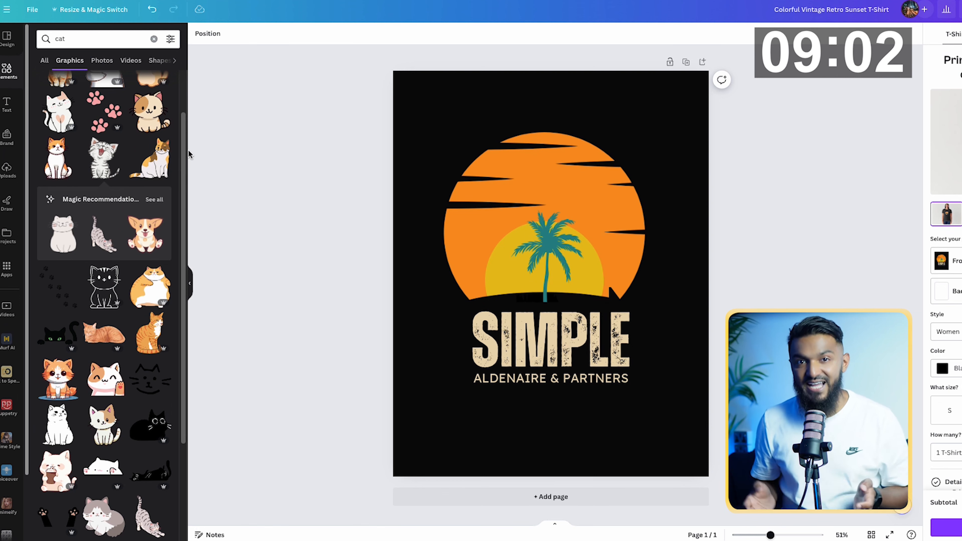
Look through the cat graphics results for artwork suited to the T-shirt design.
scroll(138, 201, "down", 2)
scroll(139, 201, "down", 3)
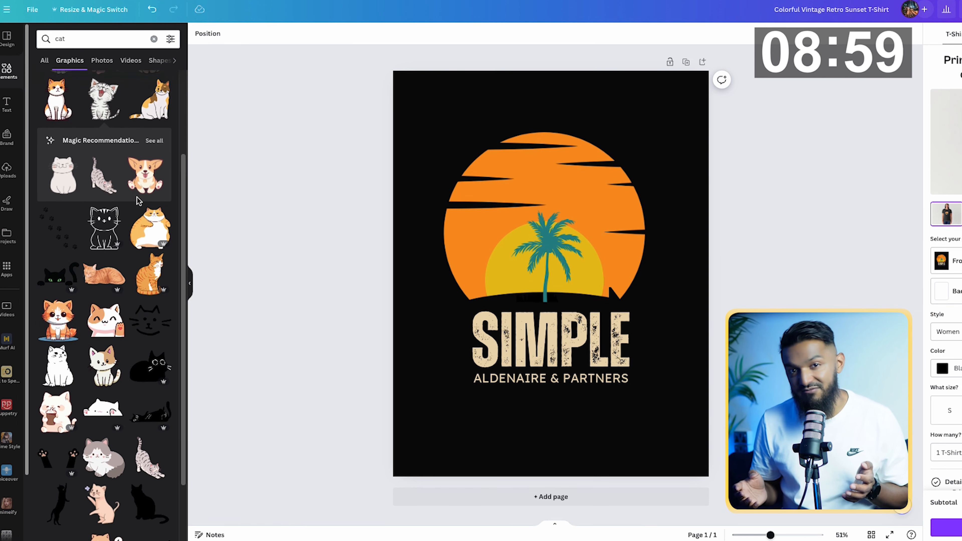
scroll(139, 201, "down", 8)
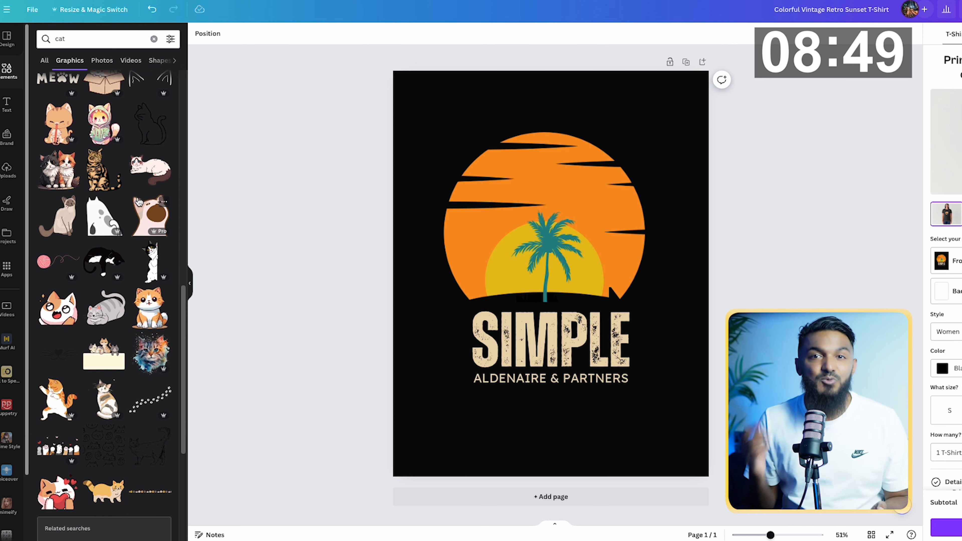
scroll(139, 202, "down", 4)
scroll(140, 201, "down", 2)
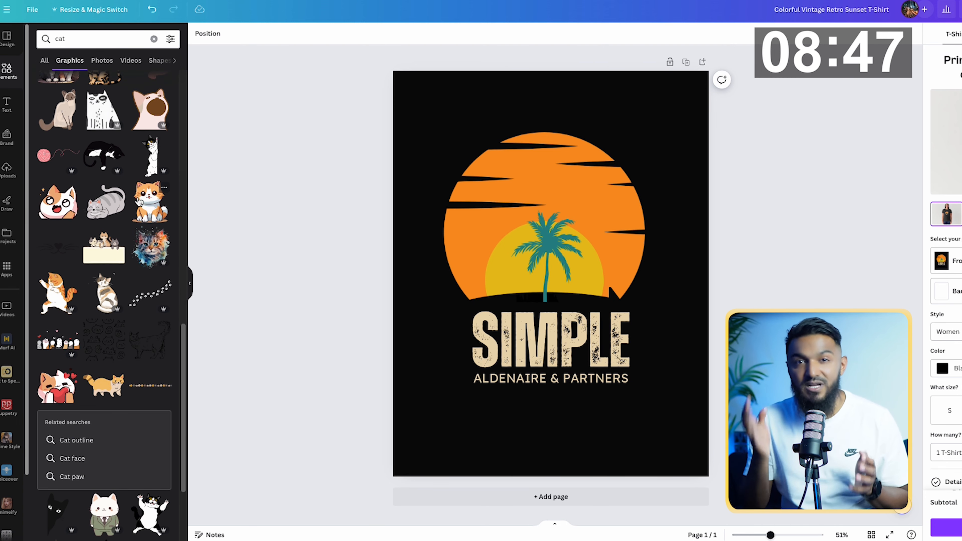
scroll(139, 202, "down", 3)
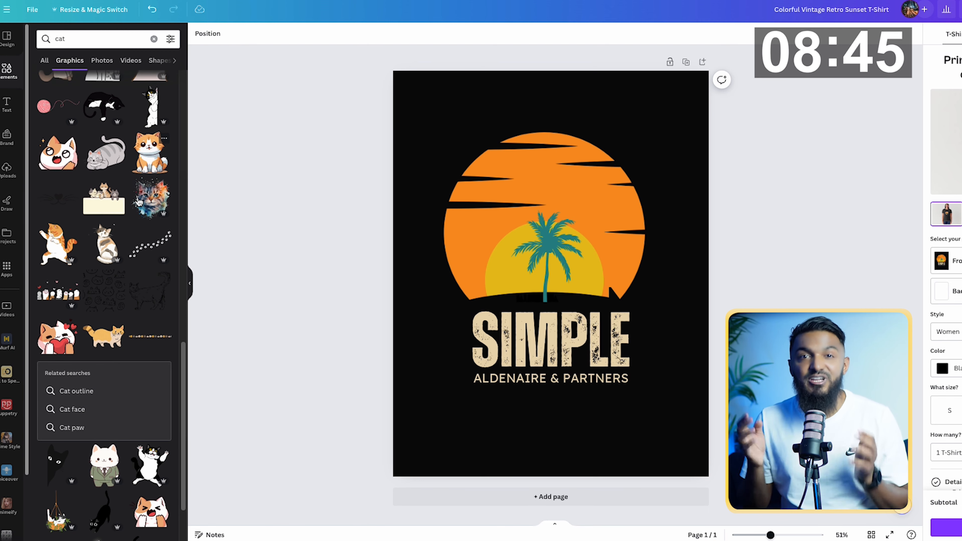
scroll(139, 201, "down", 8)
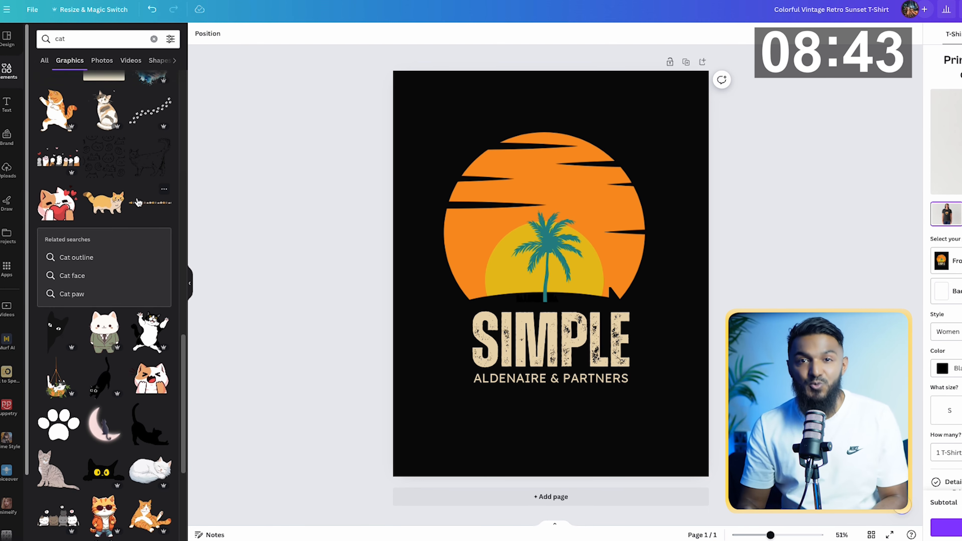
scroll(139, 202, "down", 8)
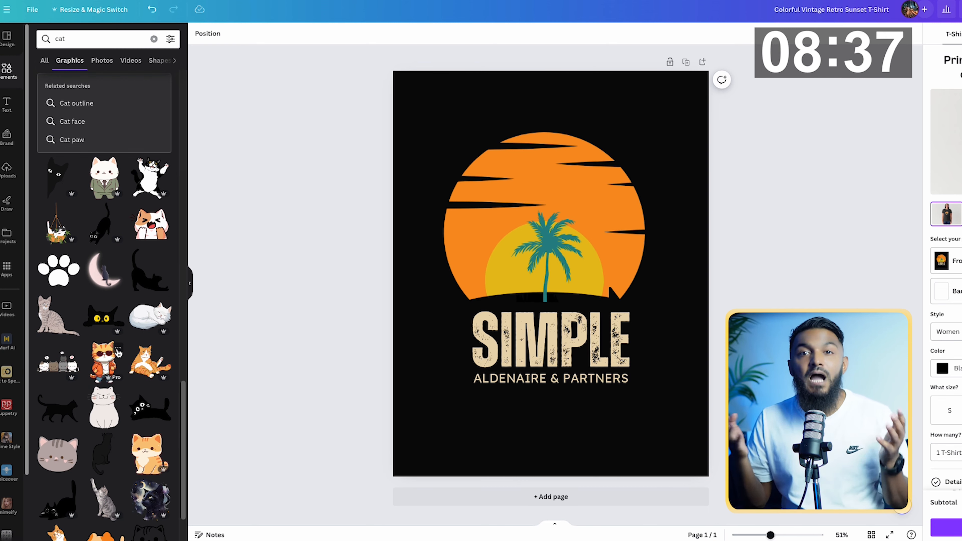
Find more graphics like the orange cat in sunglasses by following its "Cute cat" keyword and browse them.
left_click(118, 351)
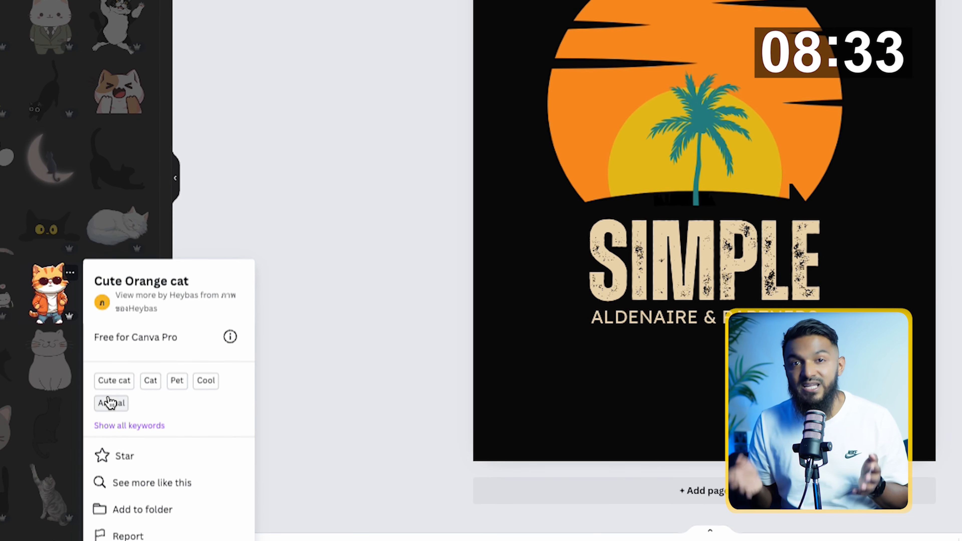
left_click(106, 384)
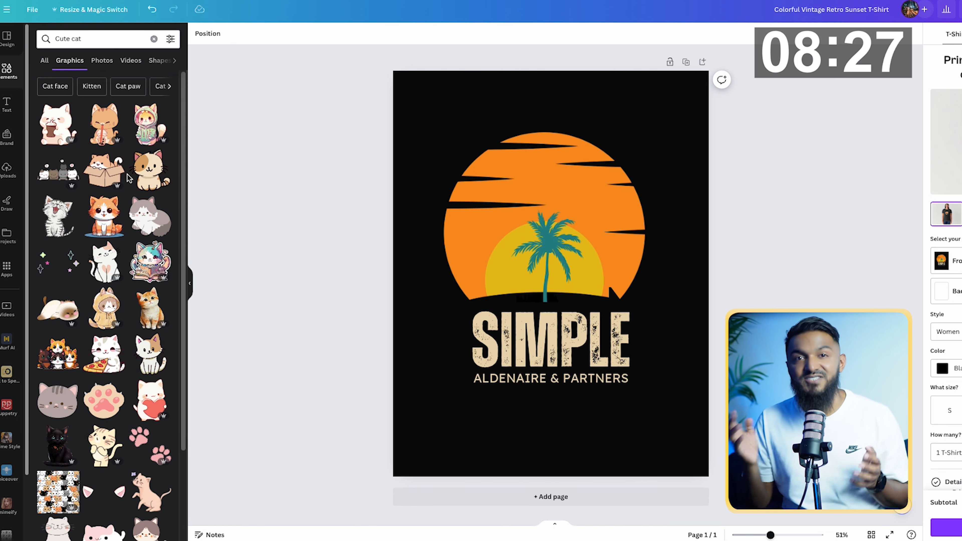
scroll(128, 178, "down", 3)
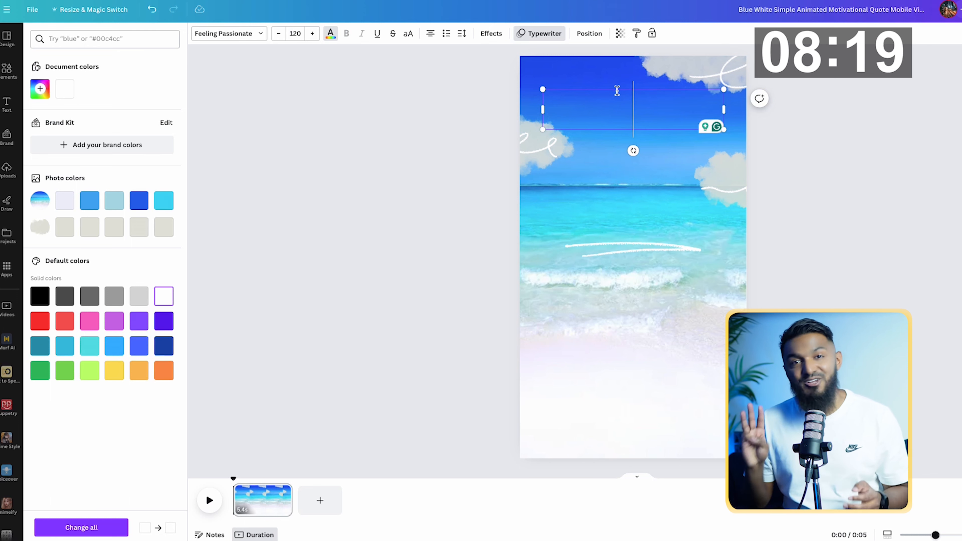
Write "Promotional Flyer" as the heading over the sky of the beach flyer and colour the text yellow.
type("Promotion")
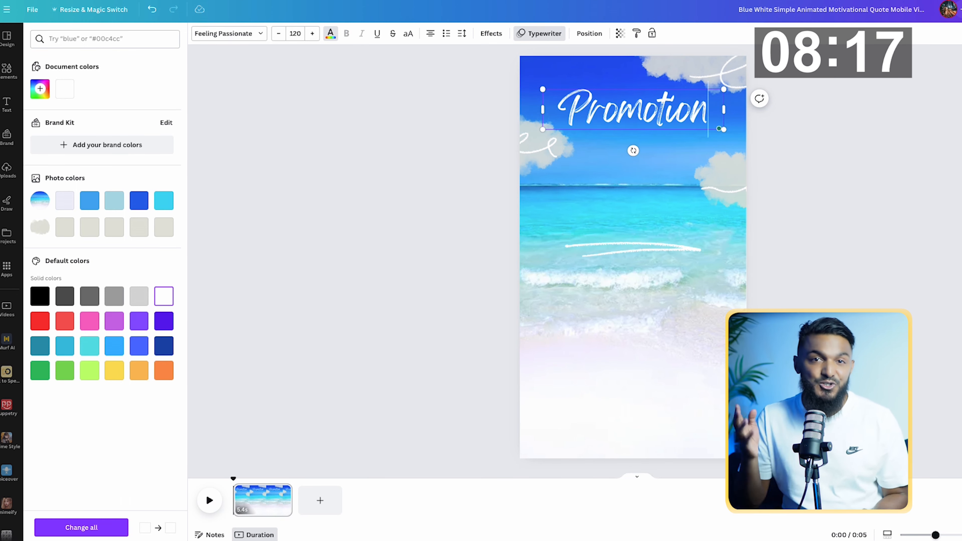
type("al Flyer")
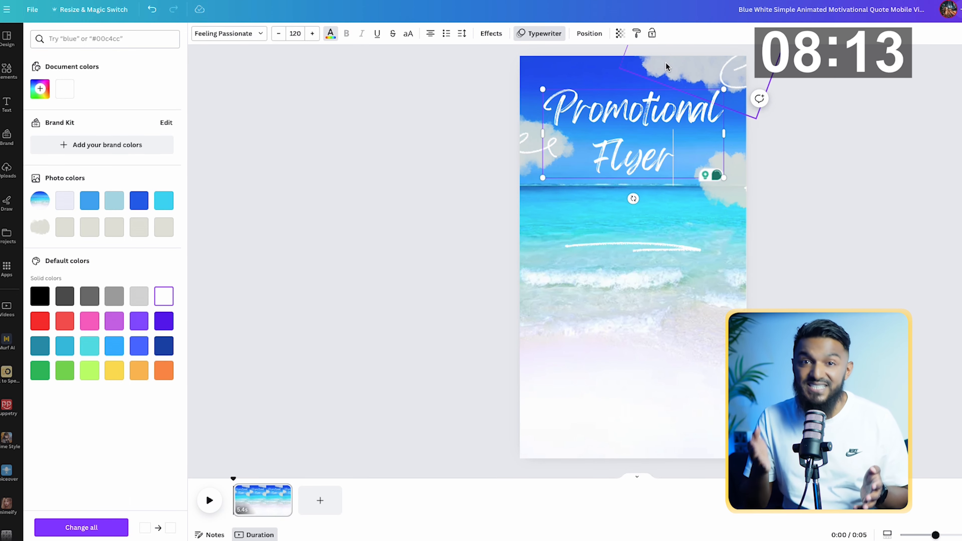
key("ctrl+a")
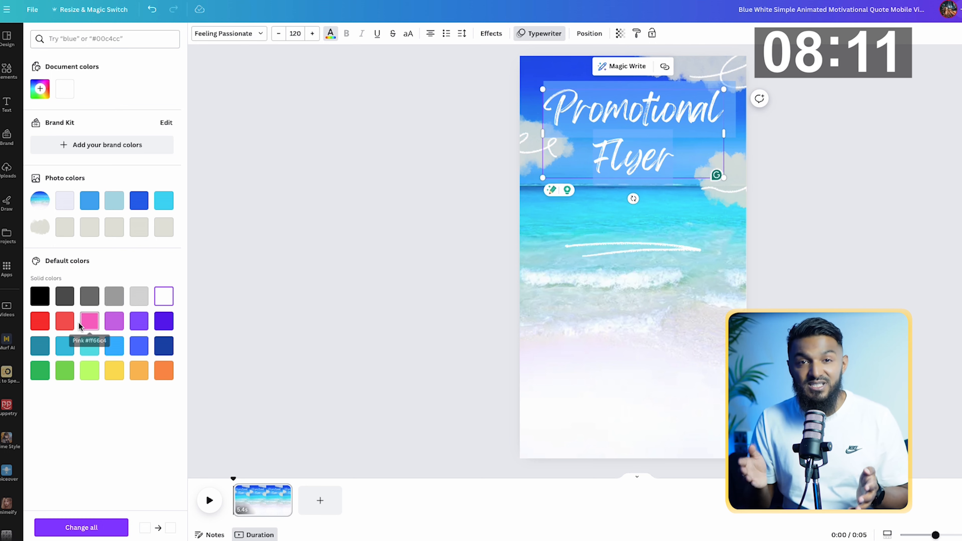
left_click(135, 347)
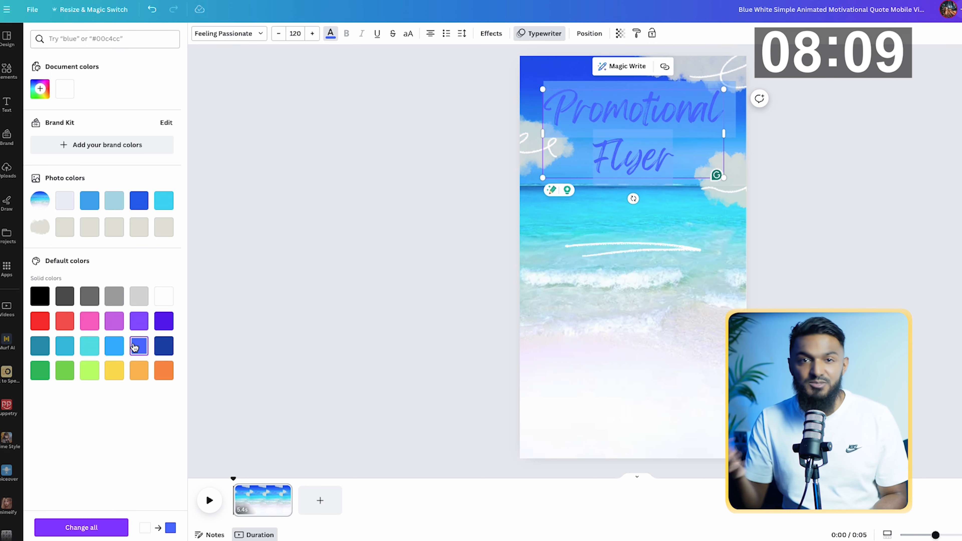
left_click(114, 370)
left_click(312, 305)
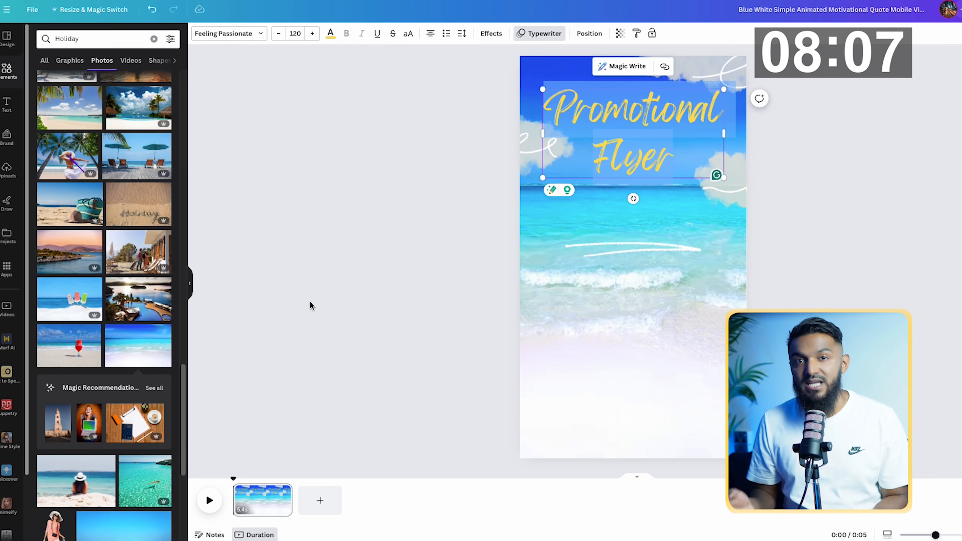
left_click(626, 284)
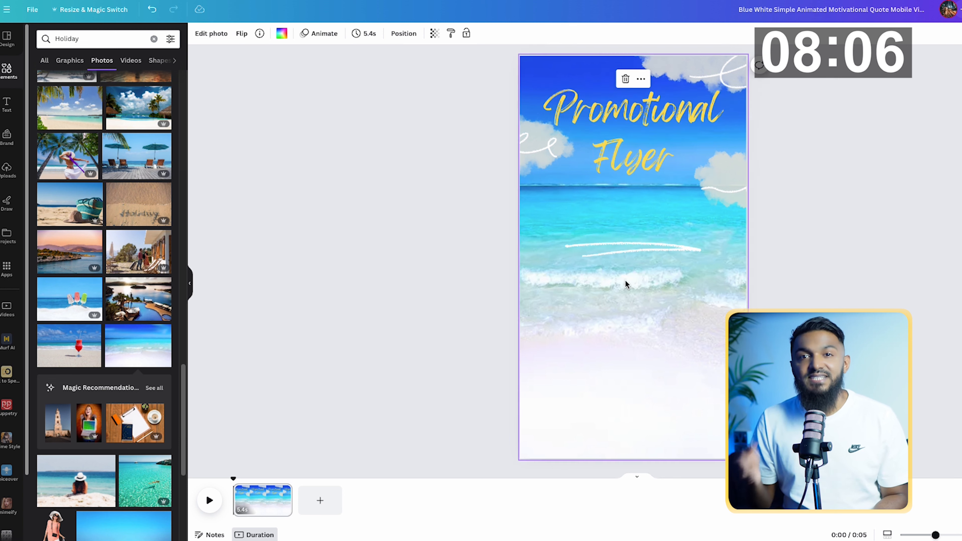
Search the elements for "palm tree", look through graphics and photos, and add the purple sunset palm photo to the flyer.
left_click(154, 39)
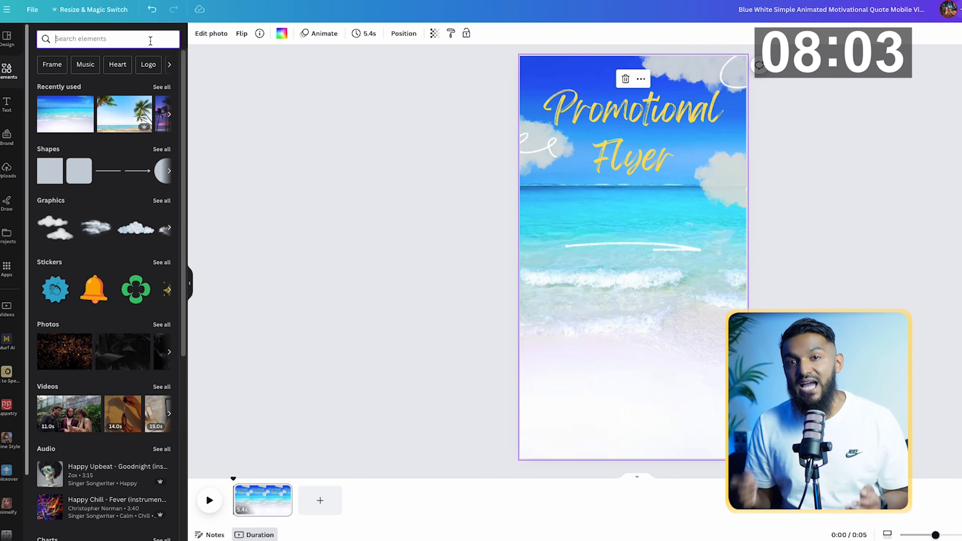
type("Palm")
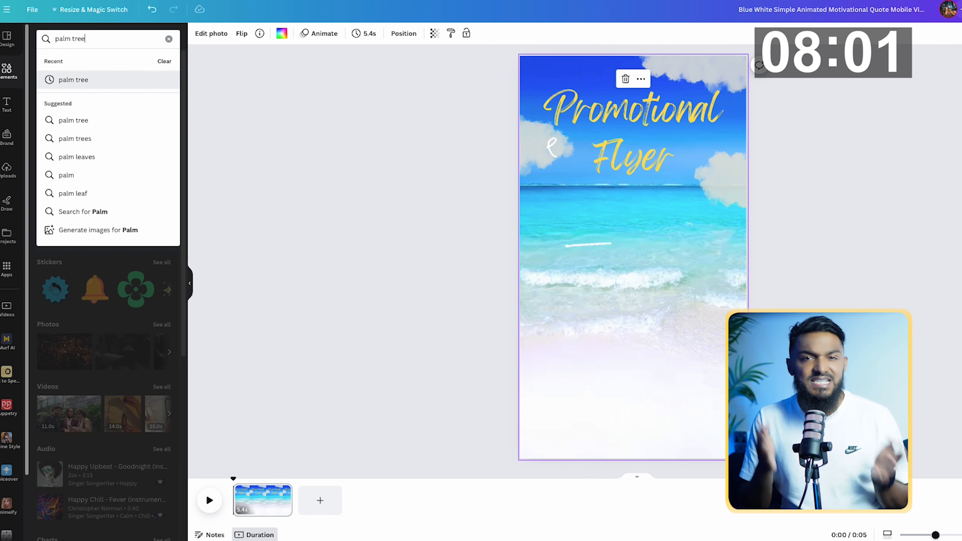
left_click(52, 78)
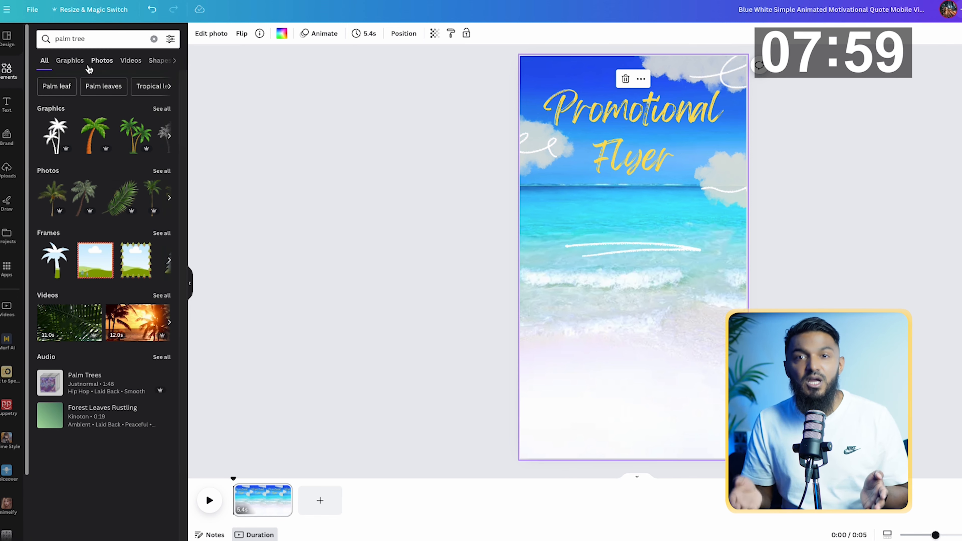
left_click(76, 64)
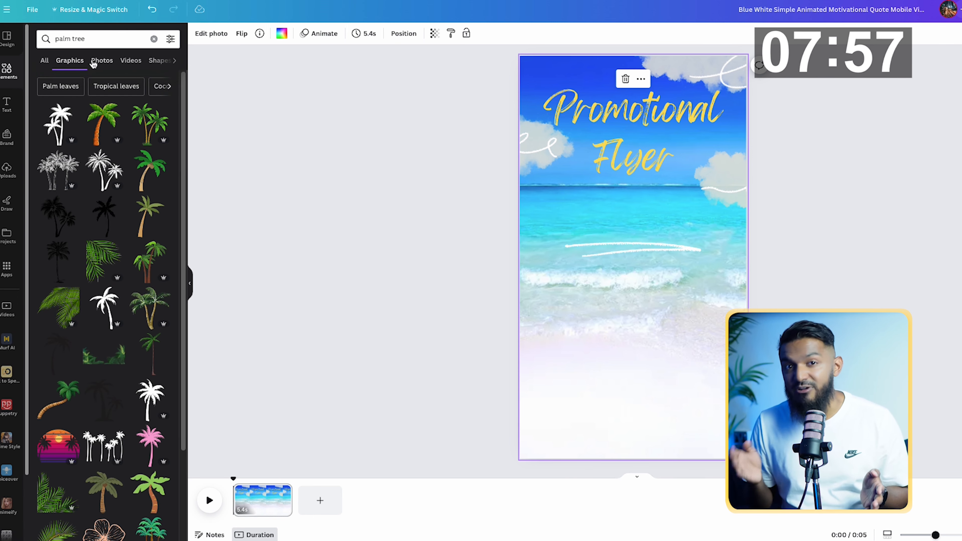
left_click(100, 60)
scroll(99, 126, "down", 1)
scroll(100, 125, "down", 1)
scroll(100, 125, "down", 1)
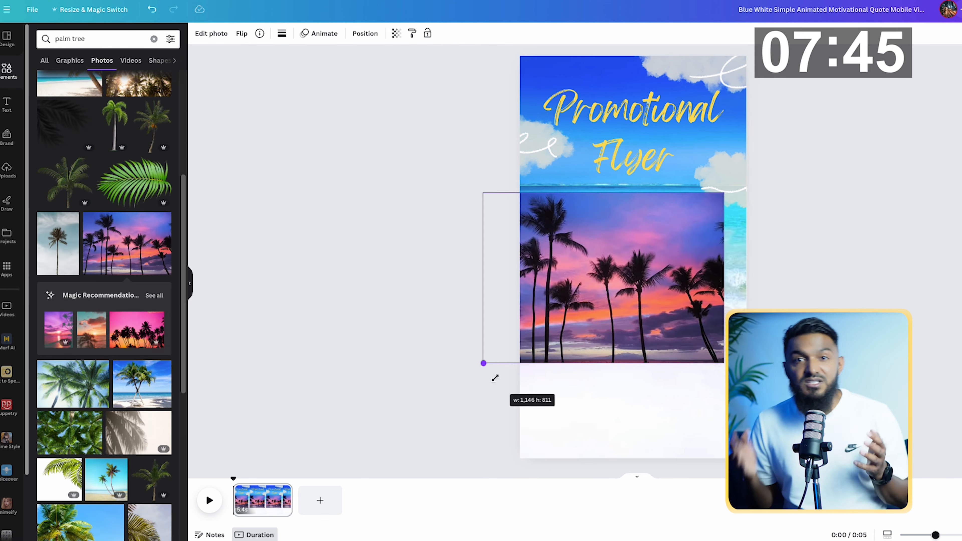
Scale the sunset palm photo to about 1,146 by 811, place it across the flyer's middle and remove its background.
left_click_drag(493, 376, 494, 376)
left_click_drag(674, 339, 695, 347)
right_click(694, 348)
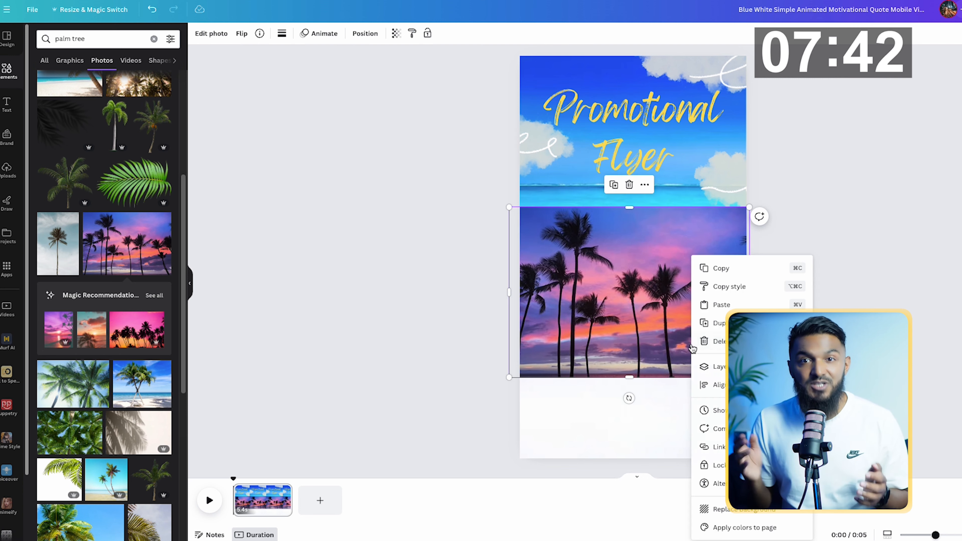
left_click(629, 339)
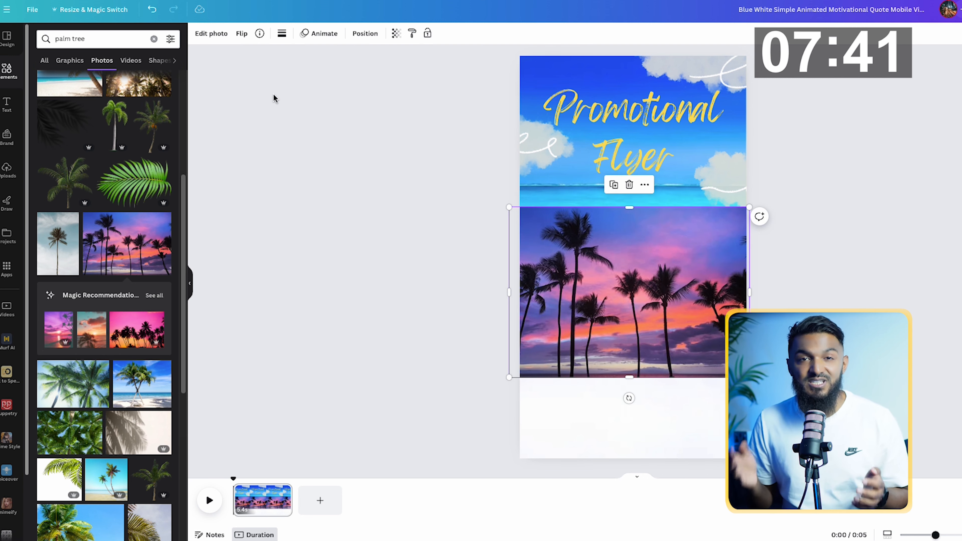
left_click(204, 36)
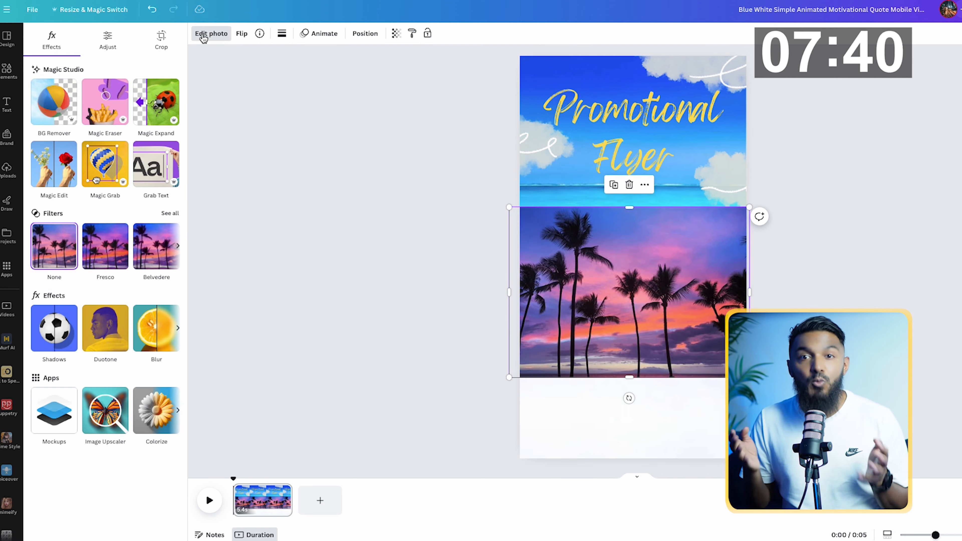
left_click(69, 108)
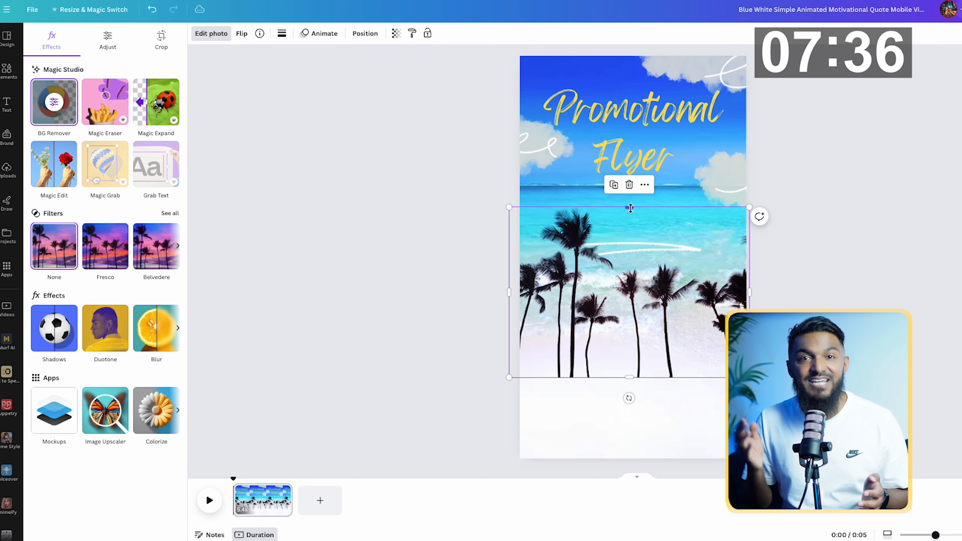
Resize and reposition the cut-out palm trees over the beach area of the flyer.
left_click_drag(629, 208, 637, 174)
left_click(632, 451)
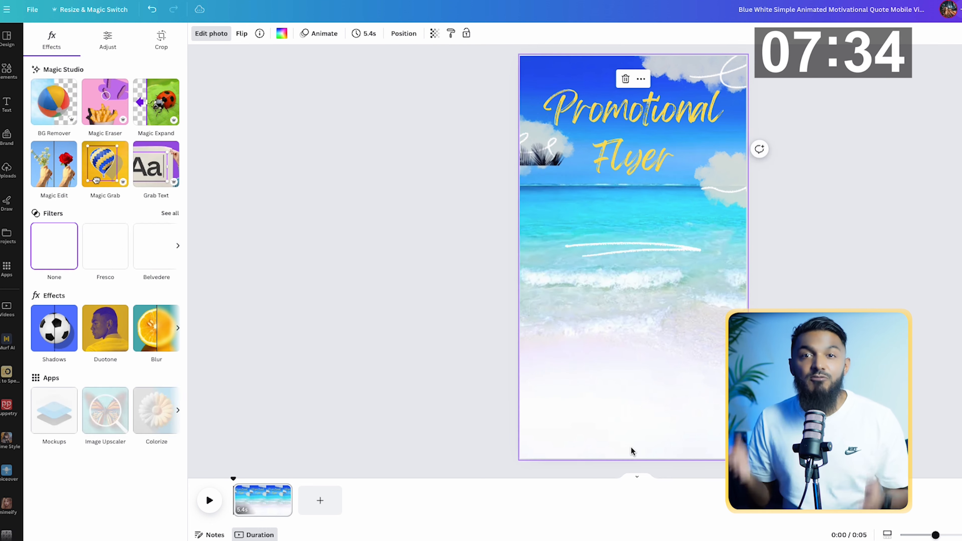
left_click(530, 417)
left_click_drag(512, 428, 532, 407)
left_click_drag(747, 281, 781, 275)
left_click_drag(530, 272, 510, 275)
left_click_drag(619, 286, 633, 339)
key("Escape")
left_click(943, 226)
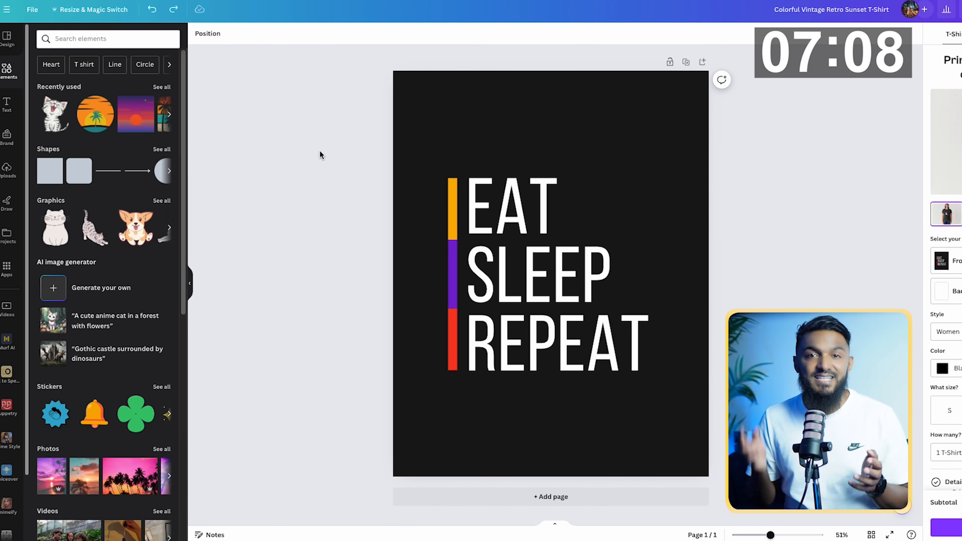
Apply the Neon effect to the EAT SLEEP REPEAT text with an intensity of 97.
left_click(475, 207)
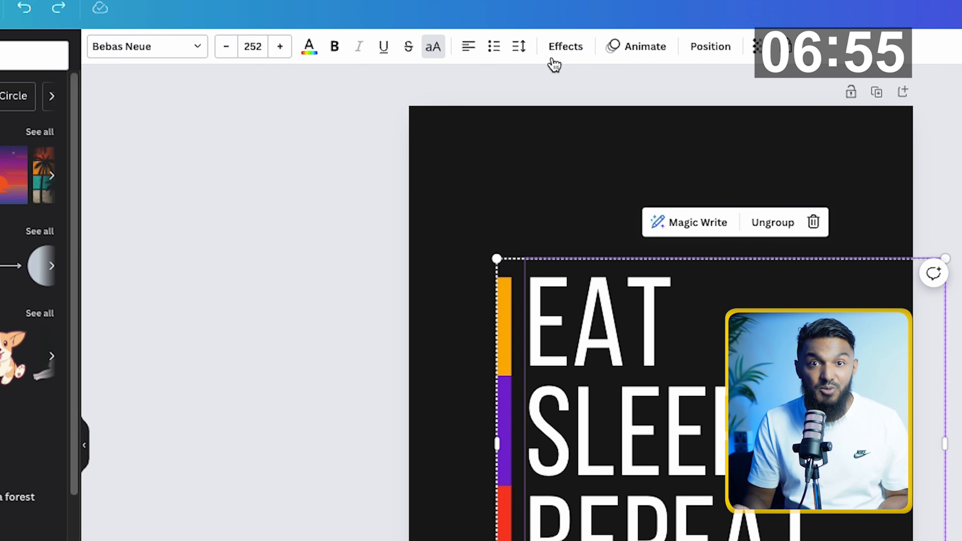
left_click(566, 46)
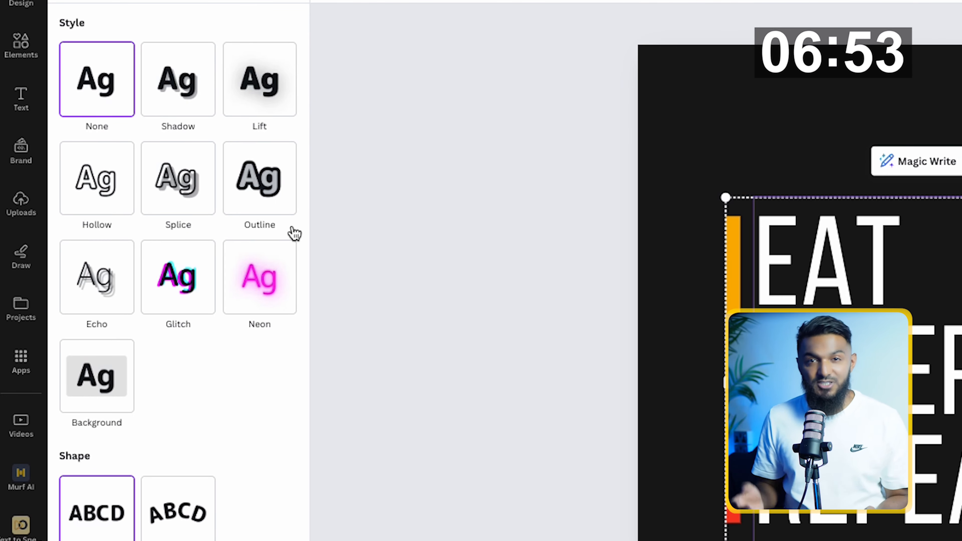
left_click(261, 278)
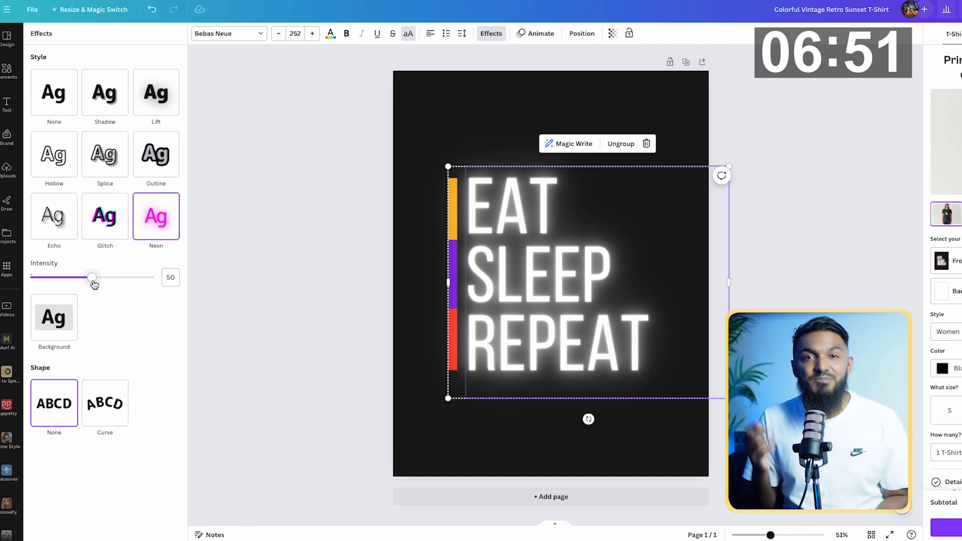
left_click_drag(95, 283, 151, 281)
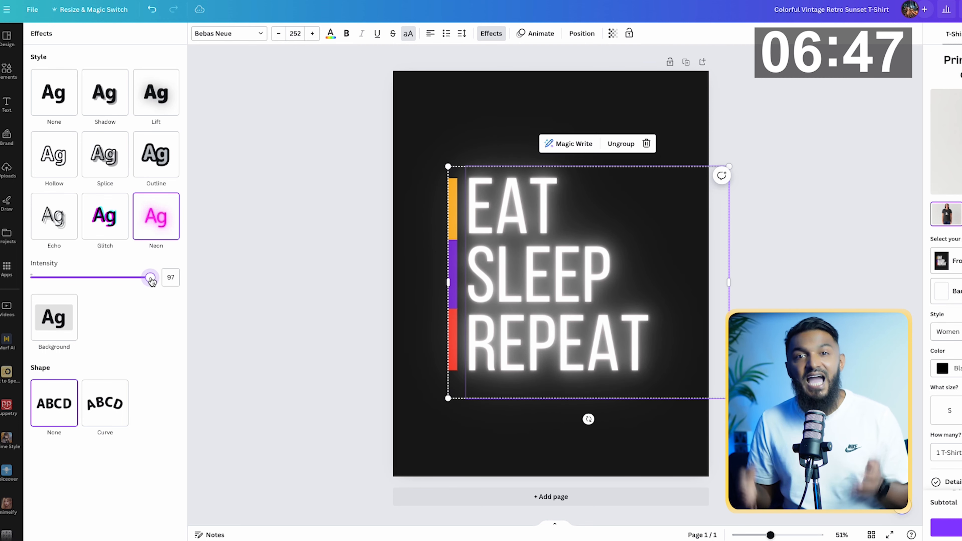
left_click(454, 130)
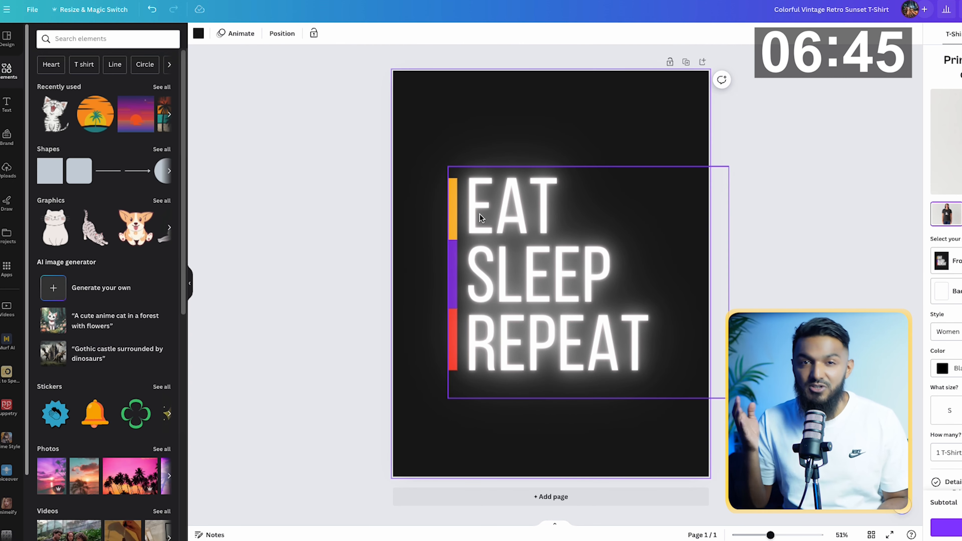
Move the EAT SLEEP REPEAT text group higher on the black page and adjust its horizontal placement.
left_click_drag(489, 242, 471, 212)
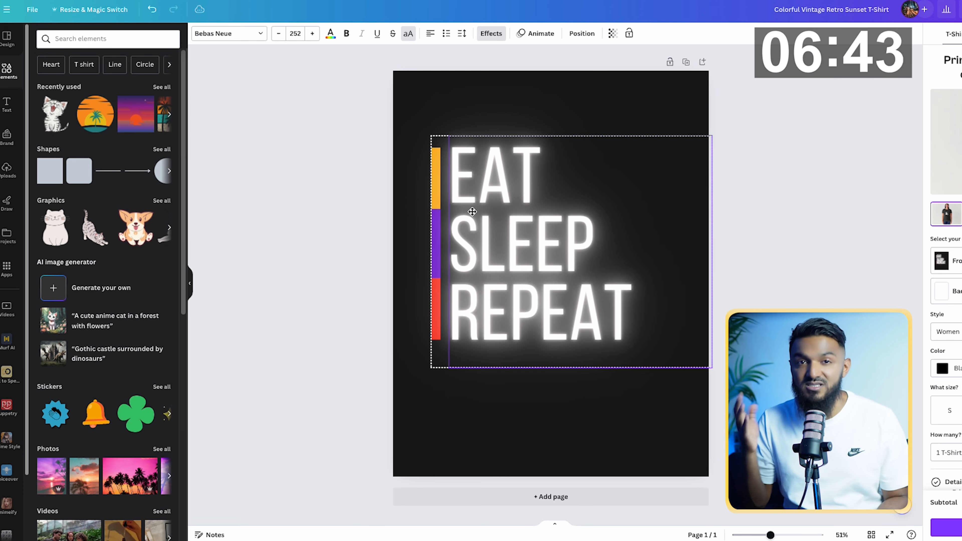
left_click_drag(664, 275, 638, 275)
left_click_drag(685, 255, 709, 253)
left_click(777, 256)
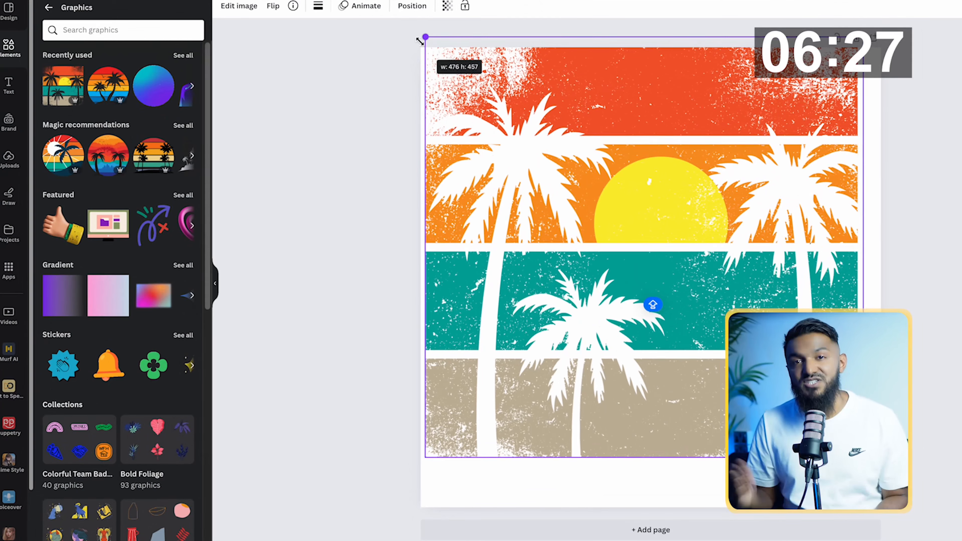
Enlarge the striped retro sunset graphic with white palms until it covers the whole page.
left_click_drag(425, 38, 415, 40)
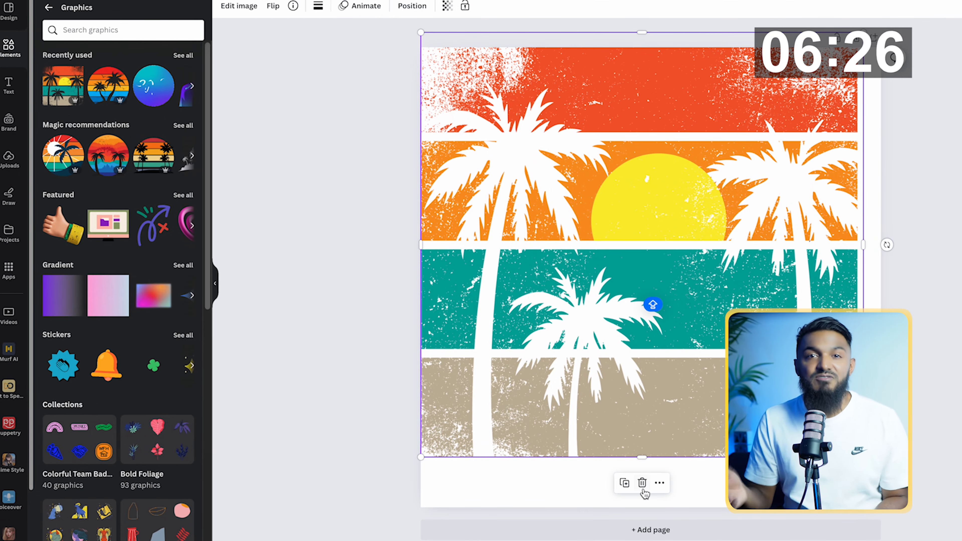
left_click_drag(862, 458, 918, 509)
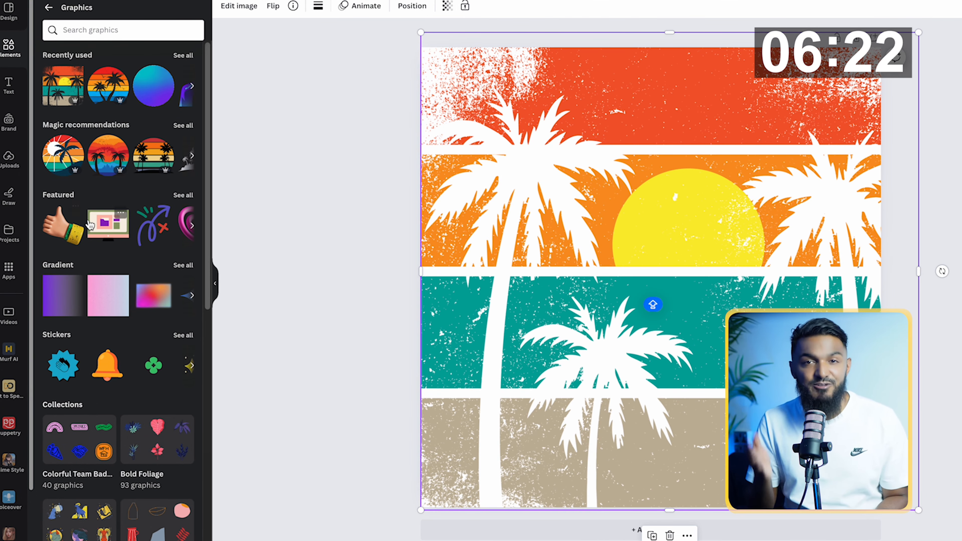
Add the colourful fluid-art photo from the recently used photos to the page, resizing and placing it over the tall palm.
left_click(47, 7)
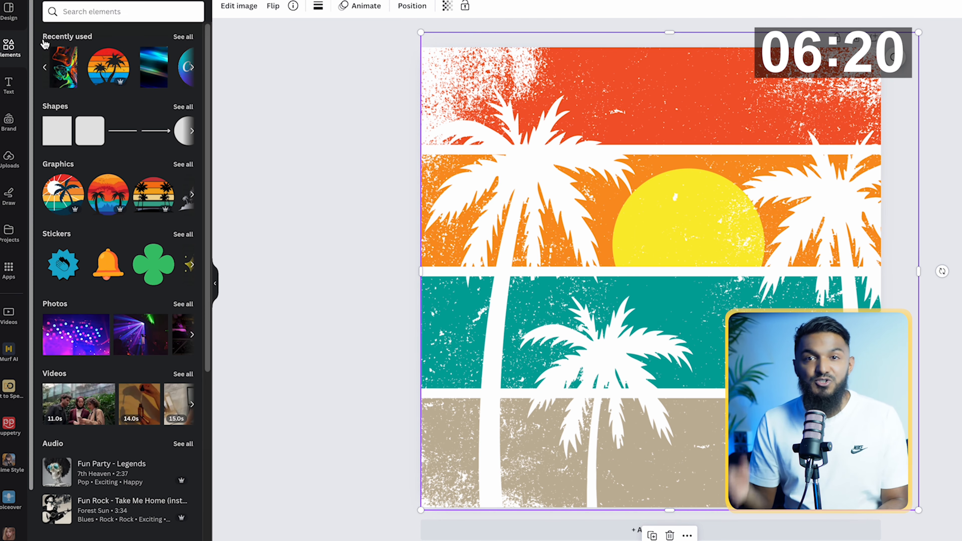
left_click(187, 309)
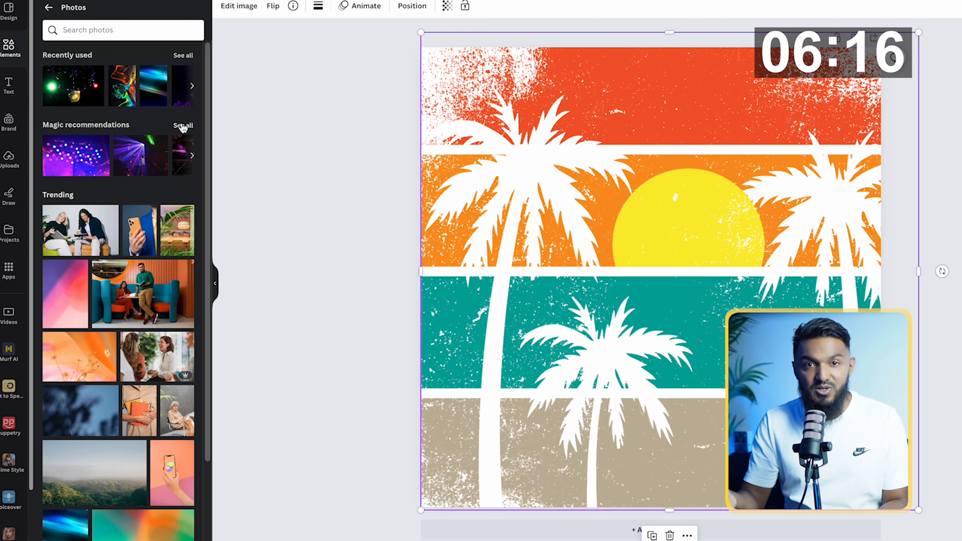
left_click_drag(125, 97, 506, 112)
left_click_drag(727, 79, 611, 218)
left_click_drag(567, 316, 508, 295)
Apply the fluid-art photo's colours to the page repeatedly, shuffling the sunset graphic's colours until the palms are black.
right_click(508, 296)
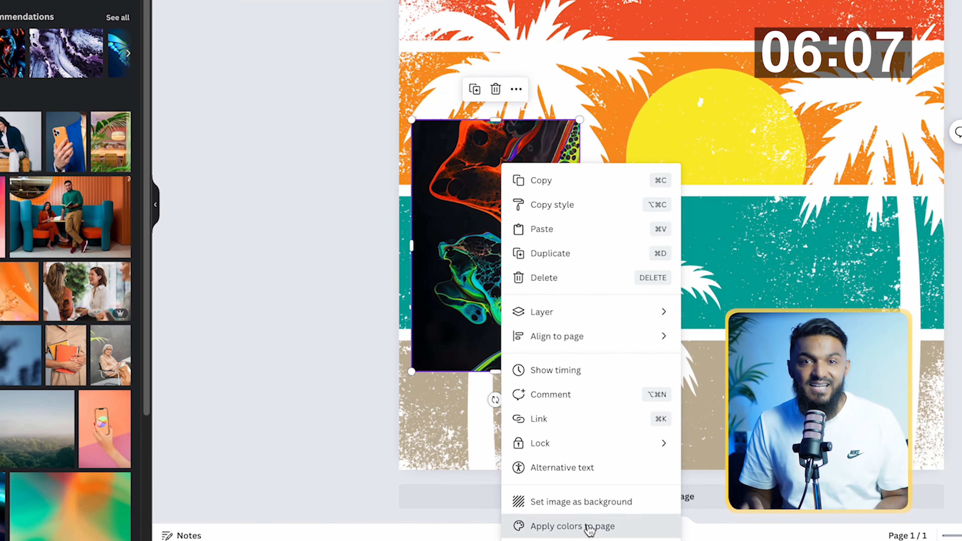
left_click(590, 531)
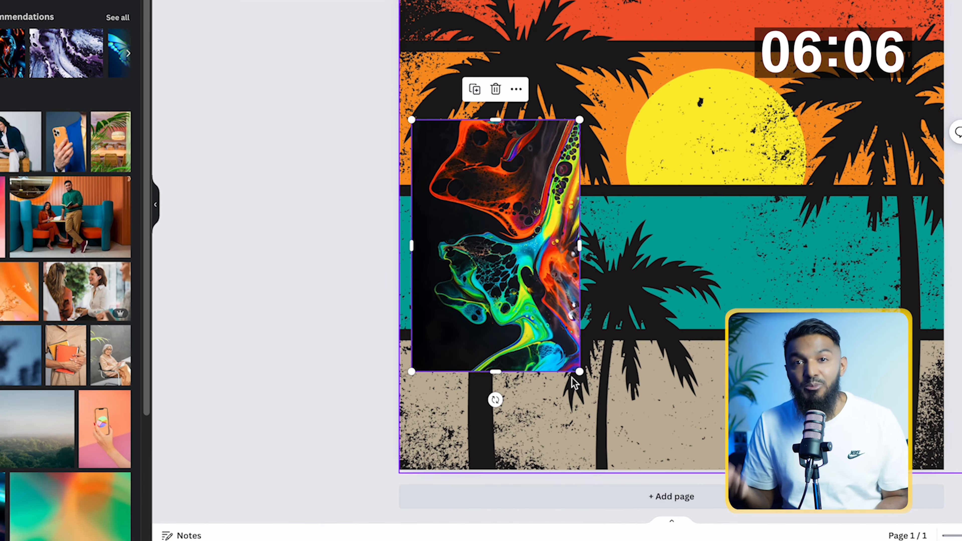
right_click(542, 302)
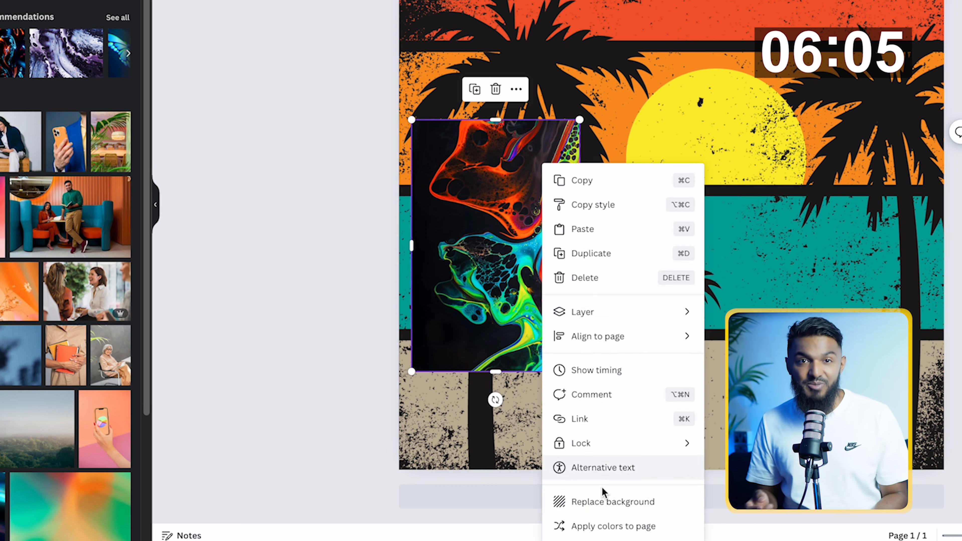
left_click(613, 529)
right_click(557, 285)
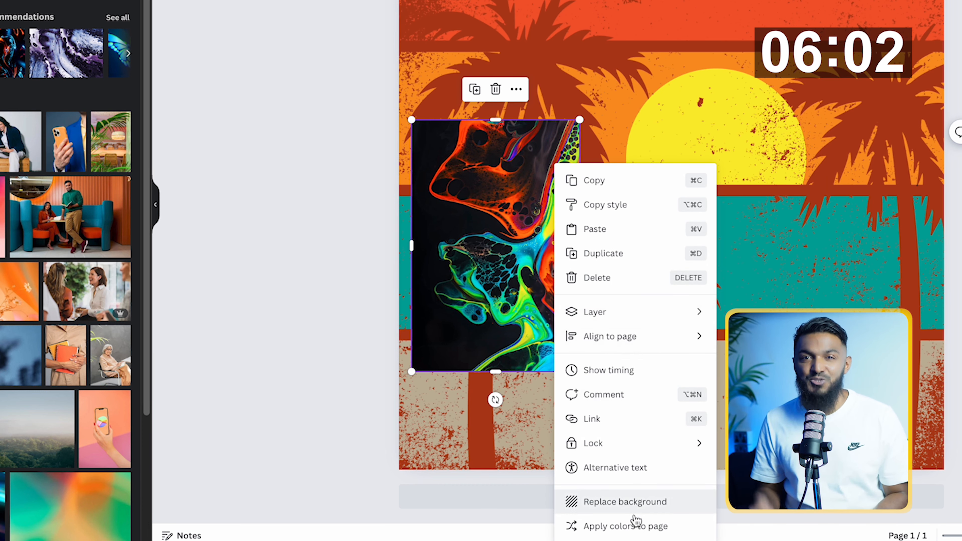
left_click(638, 528)
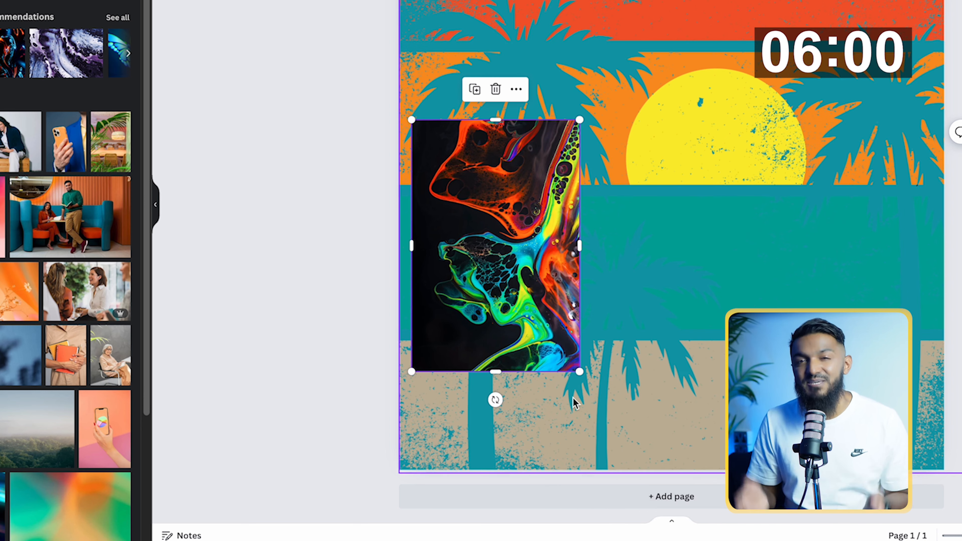
right_click(493, 268)
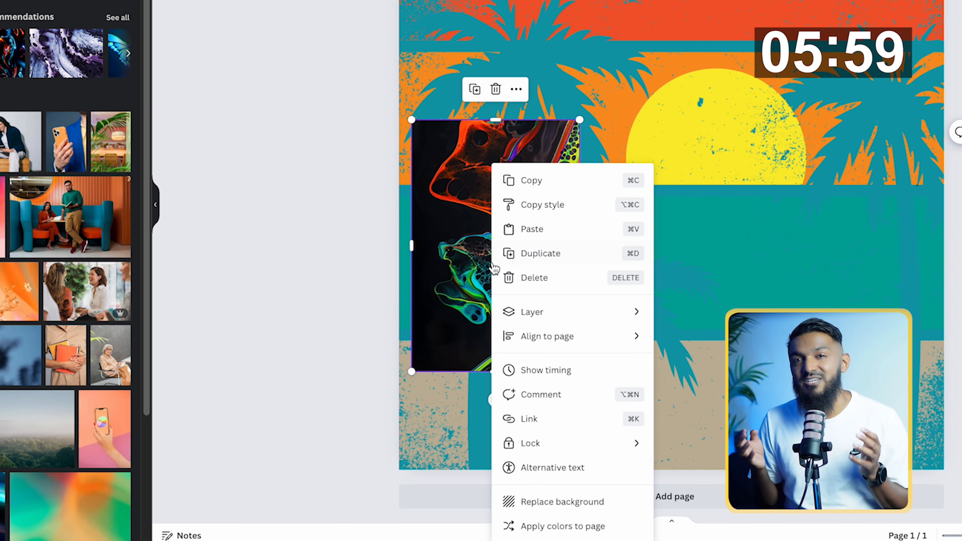
left_click(578, 529)
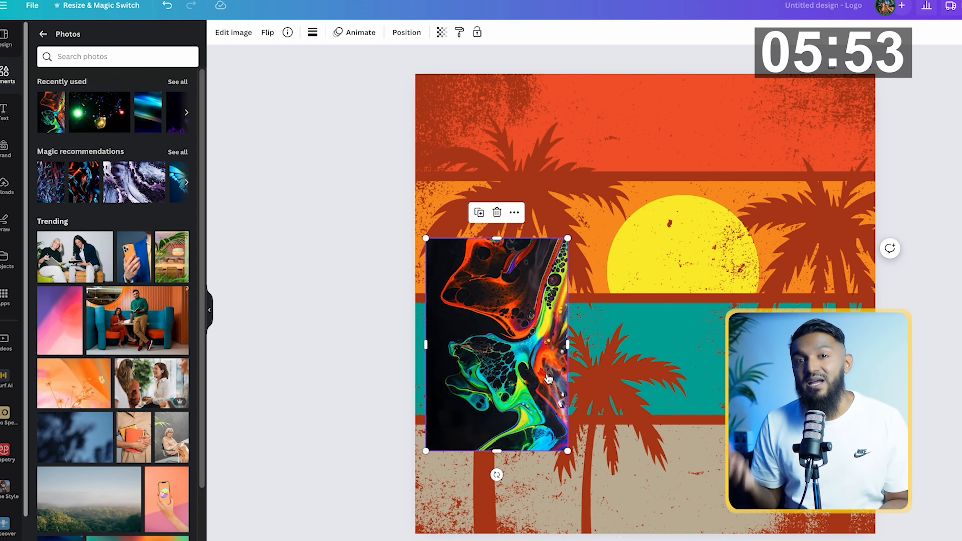
right_click(554, 281)
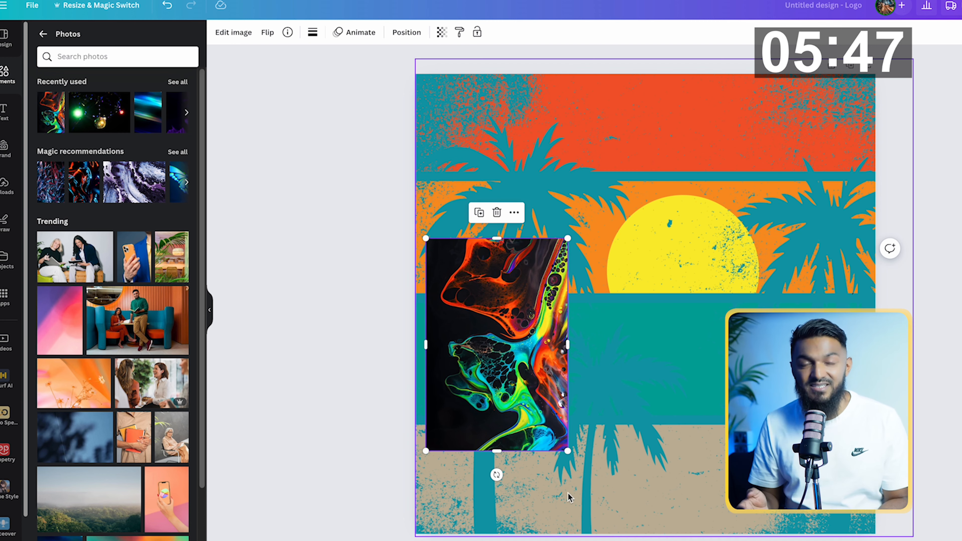
right_click(495, 362)
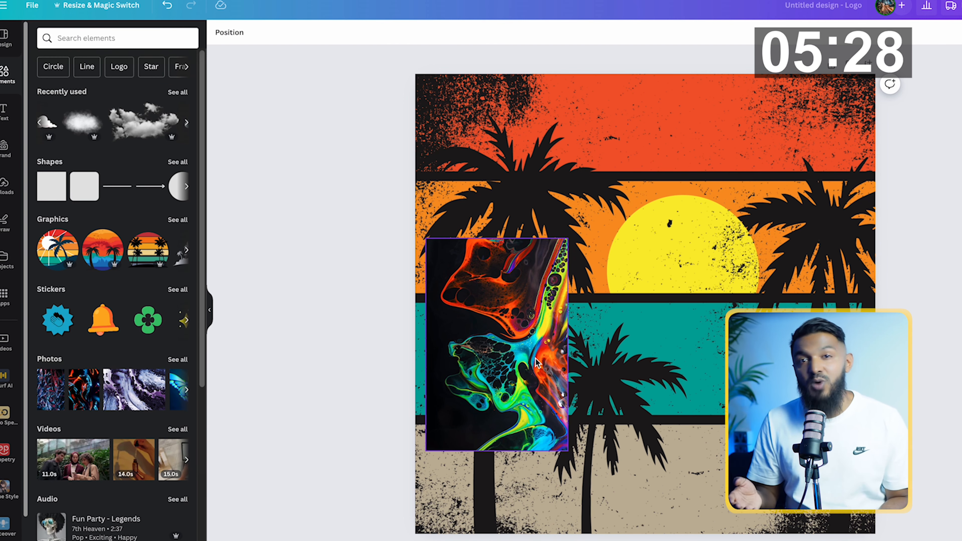
Reduce the fluid-art photo's transparency value to 0 to make it fully invisible.
left_click(537, 362)
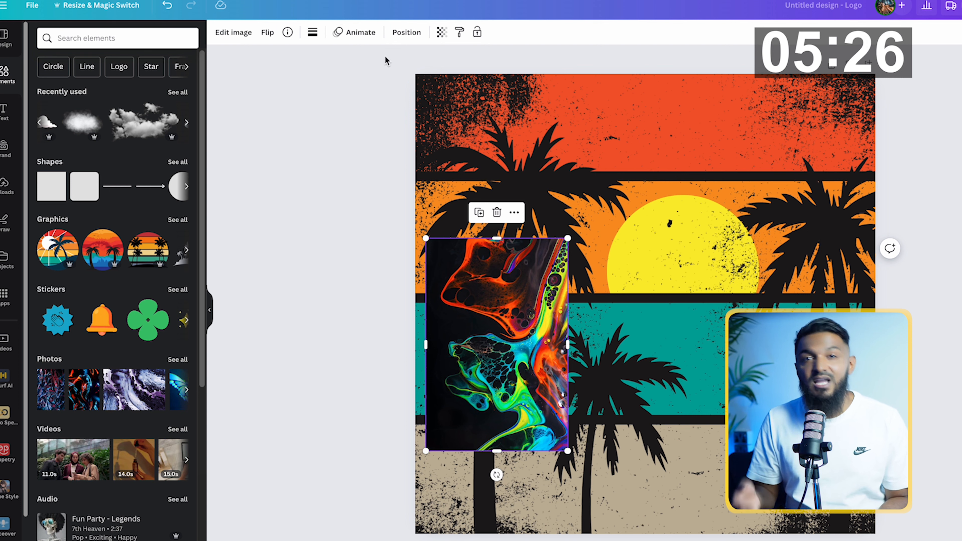
left_click(441, 38)
left_click_drag(412, 77, 283, 83)
left_click(282, 79)
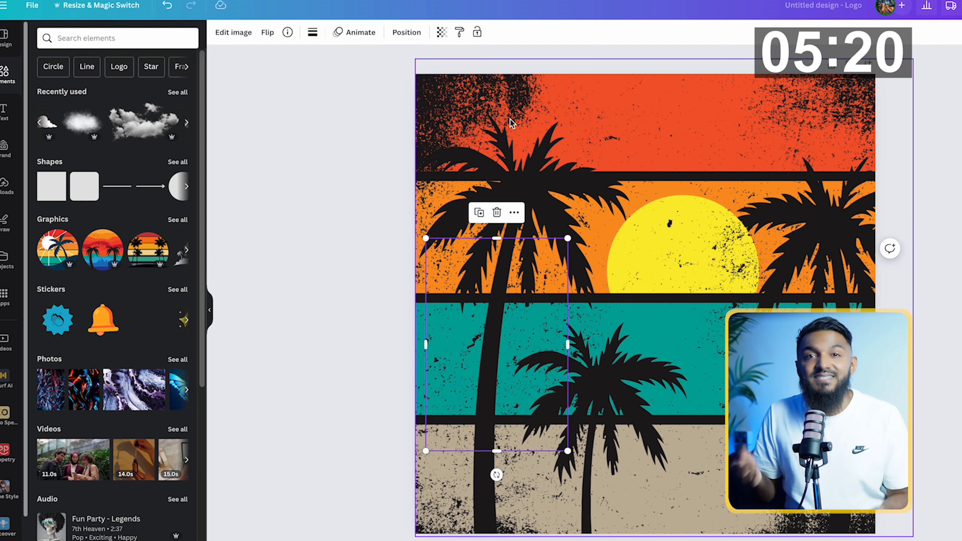
Move the invisible photo below the striped sunset graphic in the layer order.
left_click(405, 34)
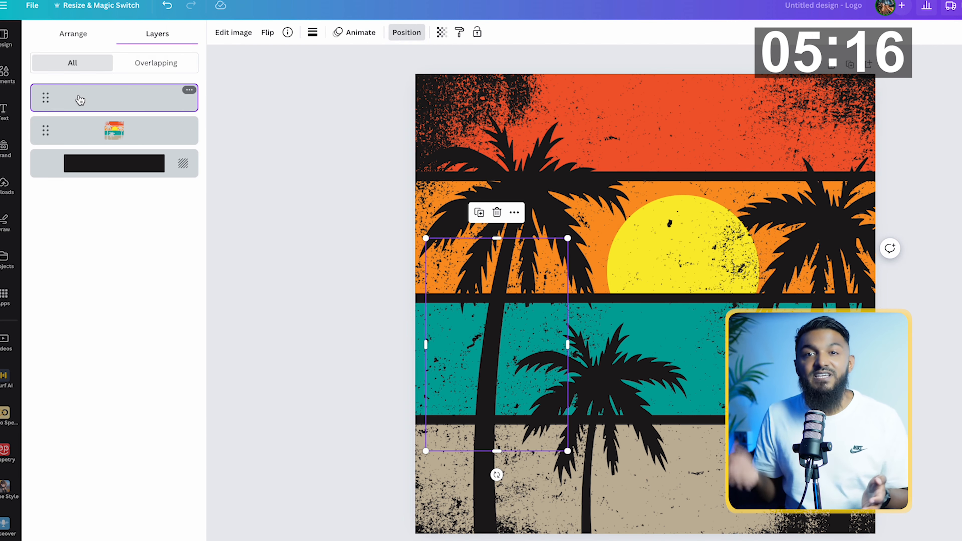
left_click_drag(79, 101, 76, 145)
left_click(376, 235)
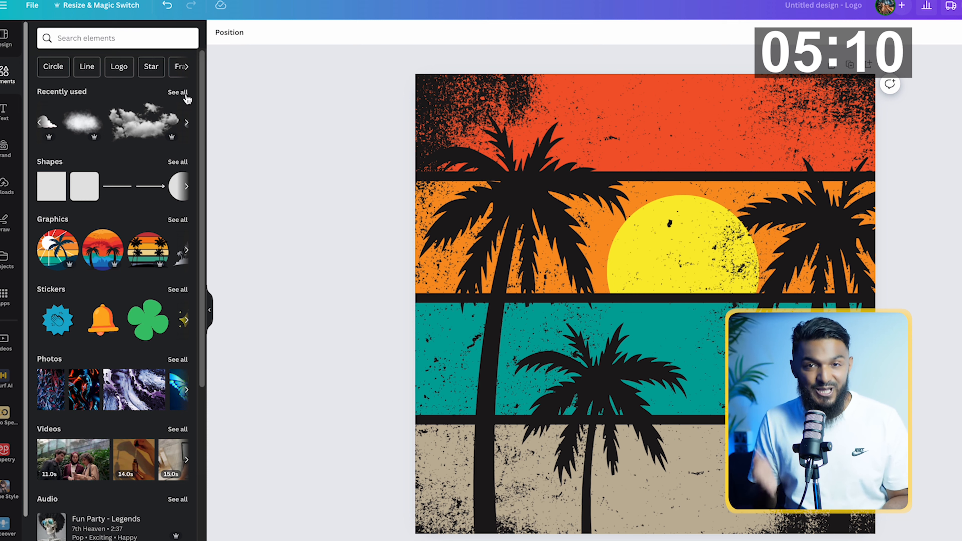
Add the pink cloud from the recently used elements and resize and reposition it over the upper part of the sunset graphic.
left_click(178, 92)
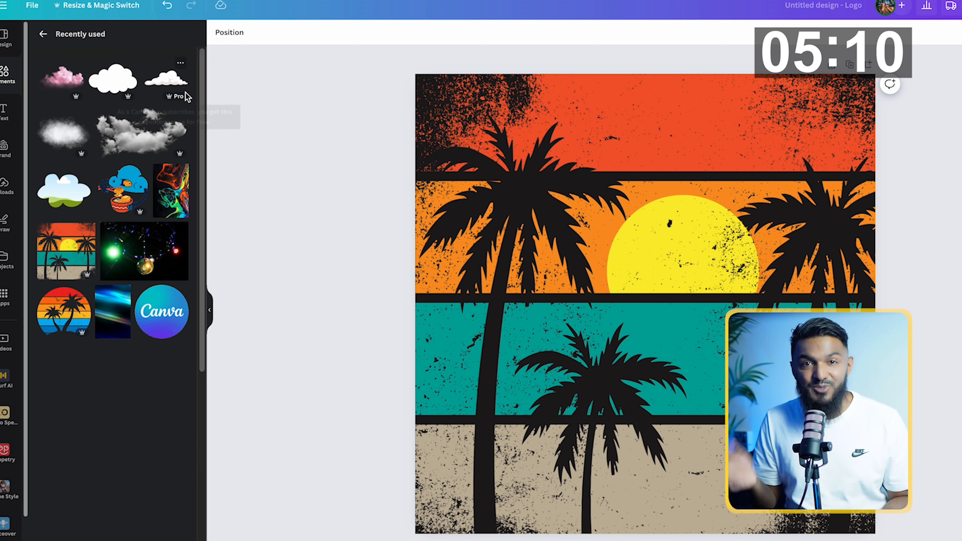
left_click(58, 85)
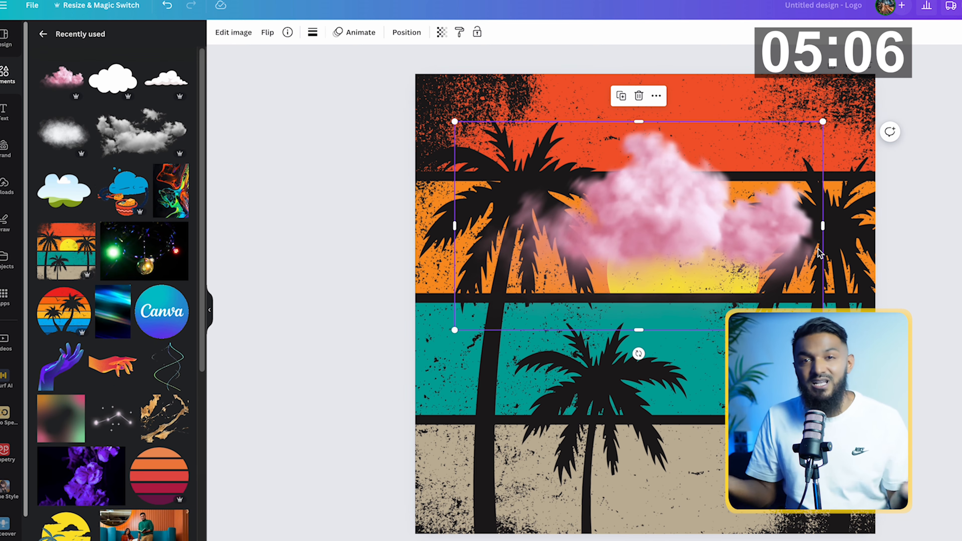
left_click_drag(819, 253, 840, 190)
left_click_drag(840, 65, 726, 126)
left_click_drag(585, 184, 660, 131)
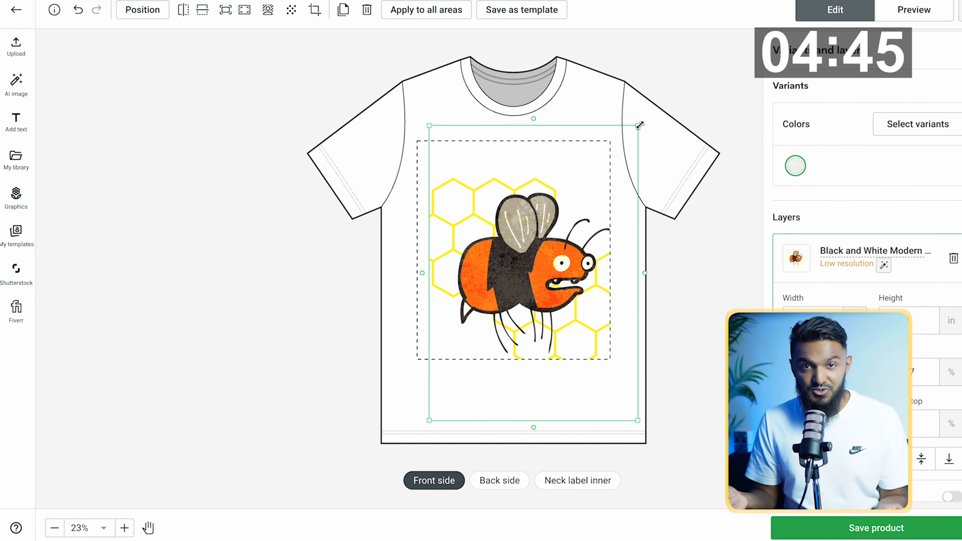
In the T-shirt product editor, scale down and reposition the bee design over the front print area.
left_click_drag(640, 125, 628, 135)
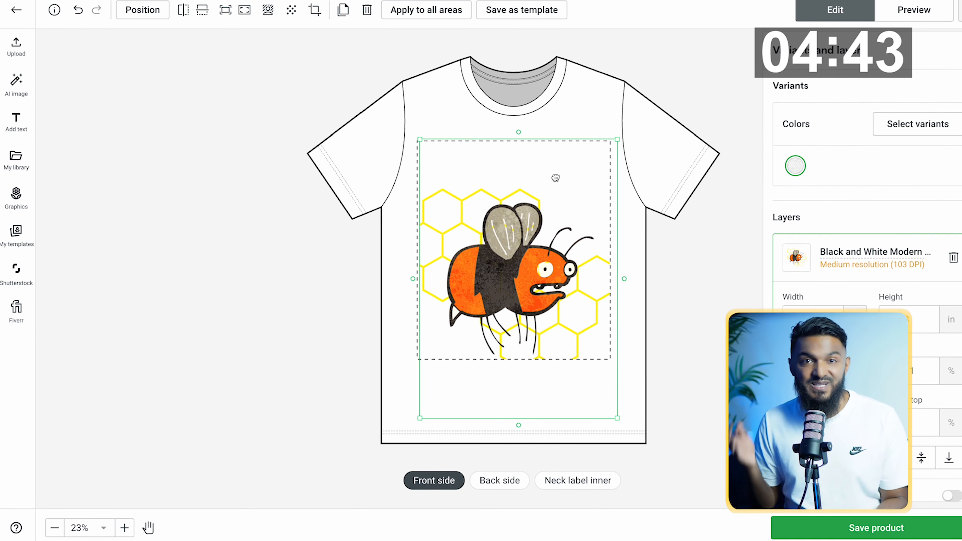
left_click_drag(590, 362, 592, 360)
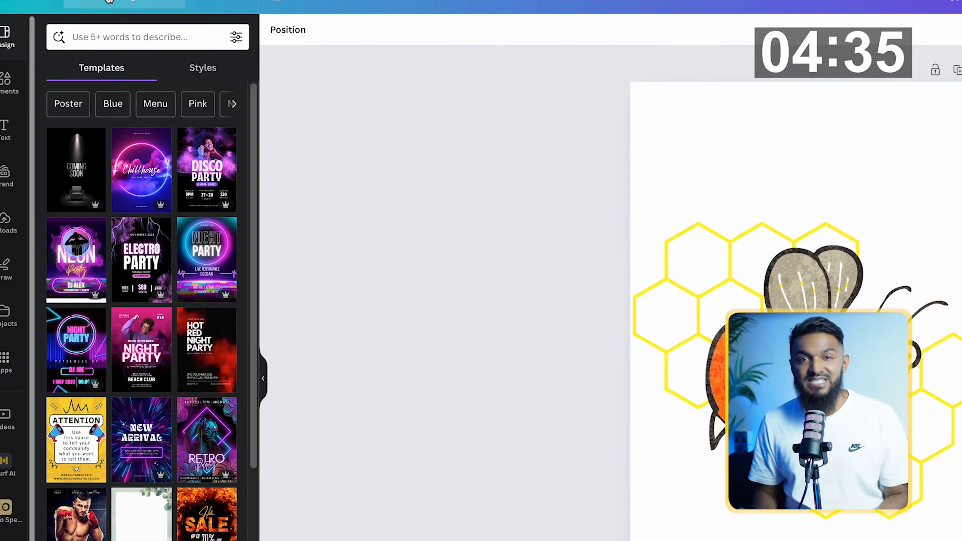
Resize the current bee design itself, without making a copy, to a custom size of 6.25 × 6.25 in.
left_click(122, 17)
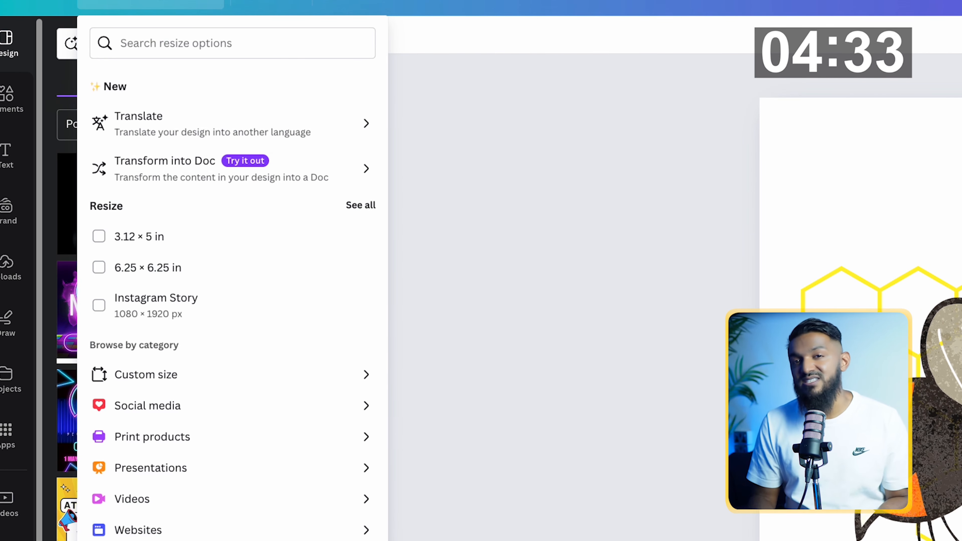
left_click(256, 376)
left_click(157, 143)
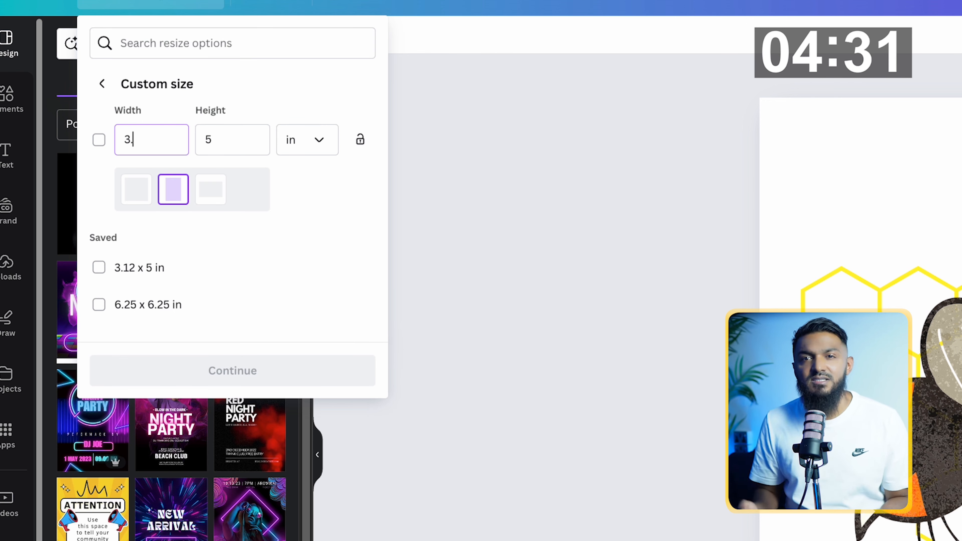
key("BackSpace")
key("BackSpace")
key("BackSpace")
type("6")
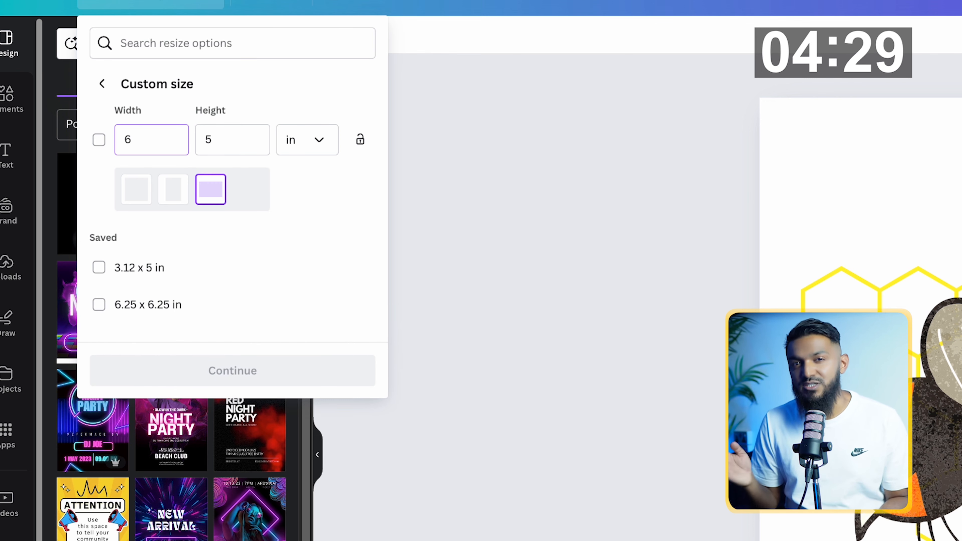
type(".25")
key("Tab")
type("6.25")
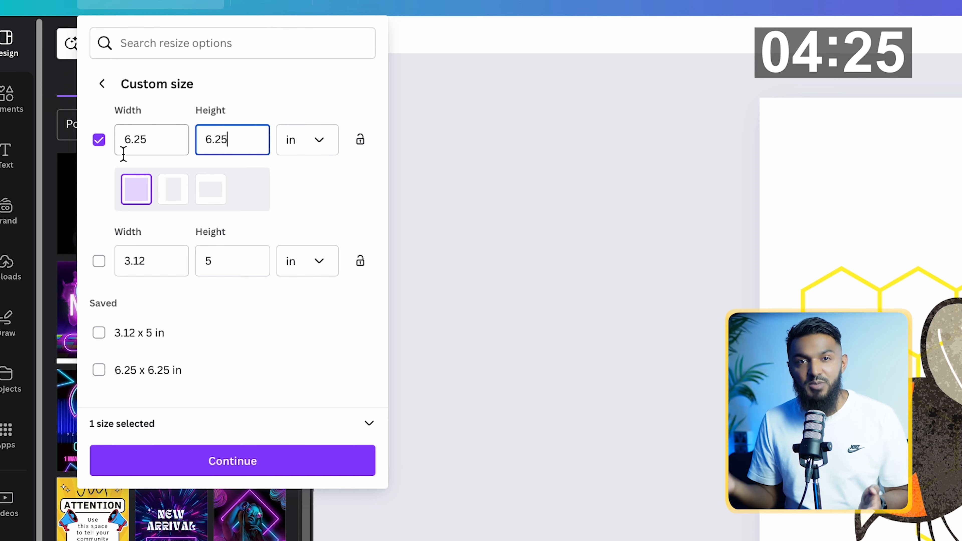
left_click(209, 460)
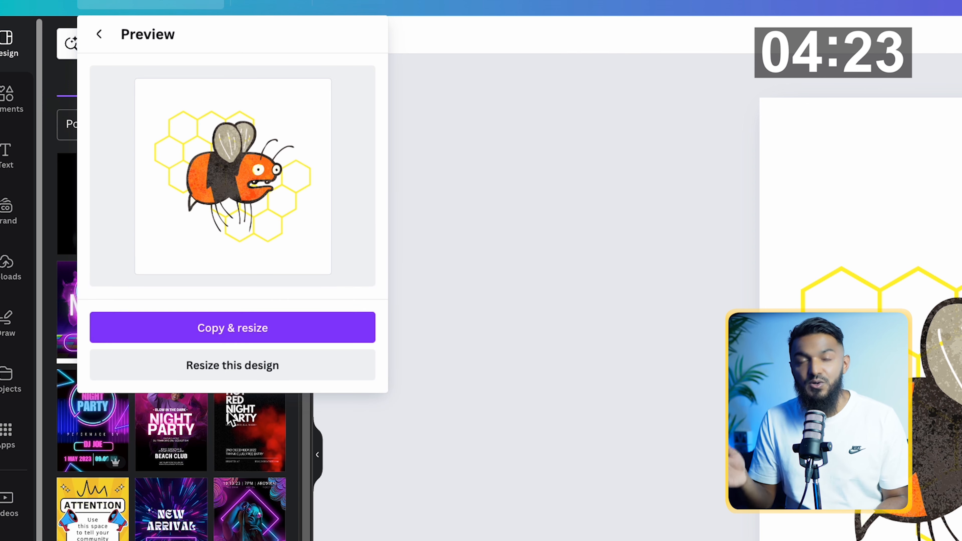
left_click(245, 369)
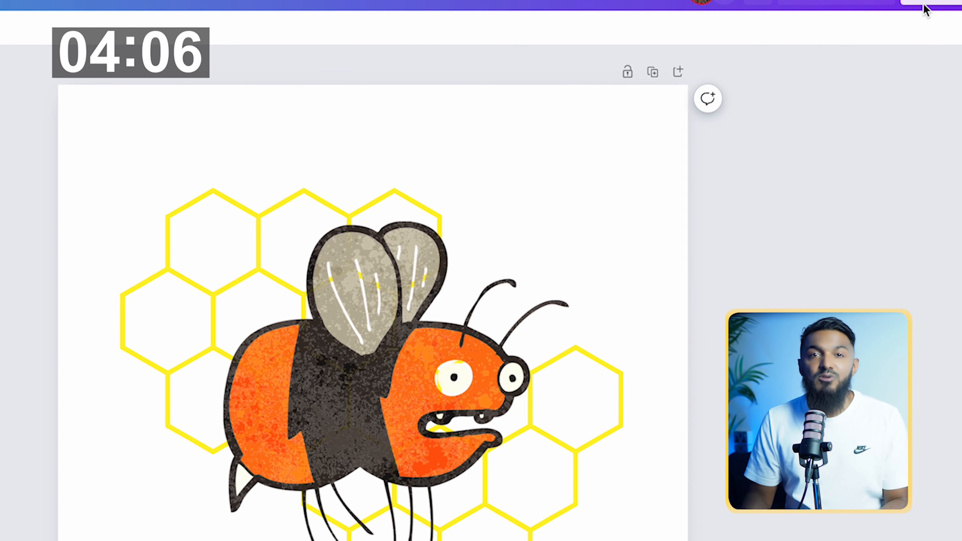
Open the download settings for the bee design and increase the export size.
left_click(923, 5)
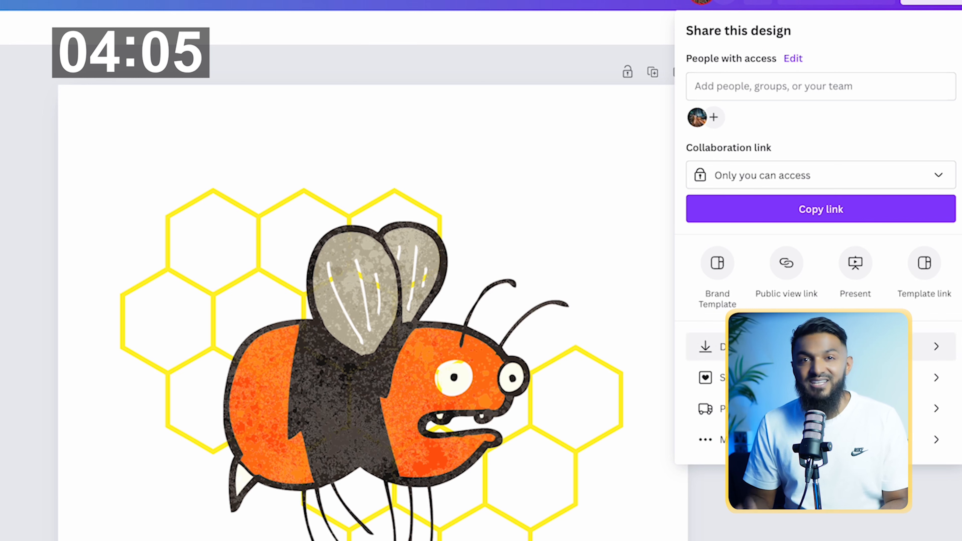
left_click(716, 346)
left_click_drag(729, 144, 916, 151)
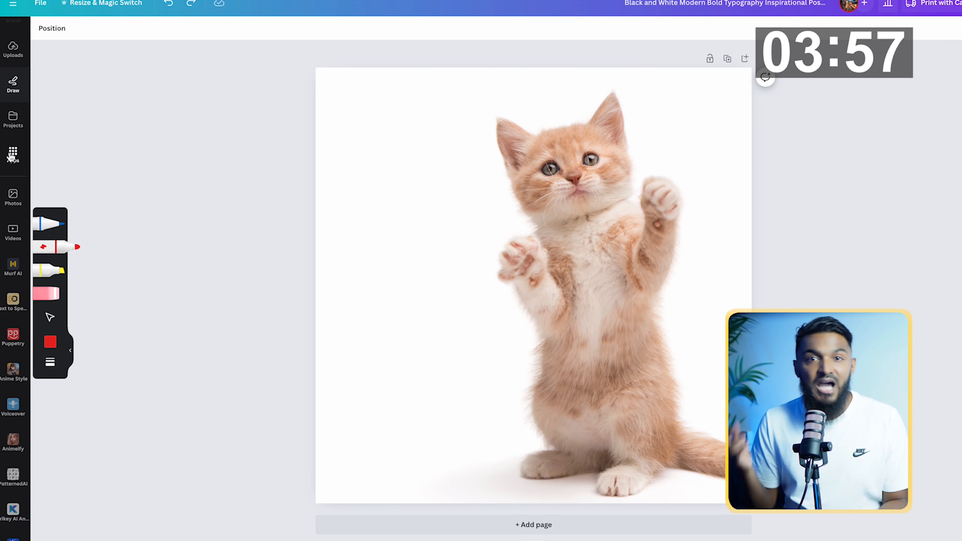
Convert the kitten photo with the Animeify app, replacing the original, and shift the new image across the page.
left_click(12, 156)
left_click_drag(202, 104, 201, 223)
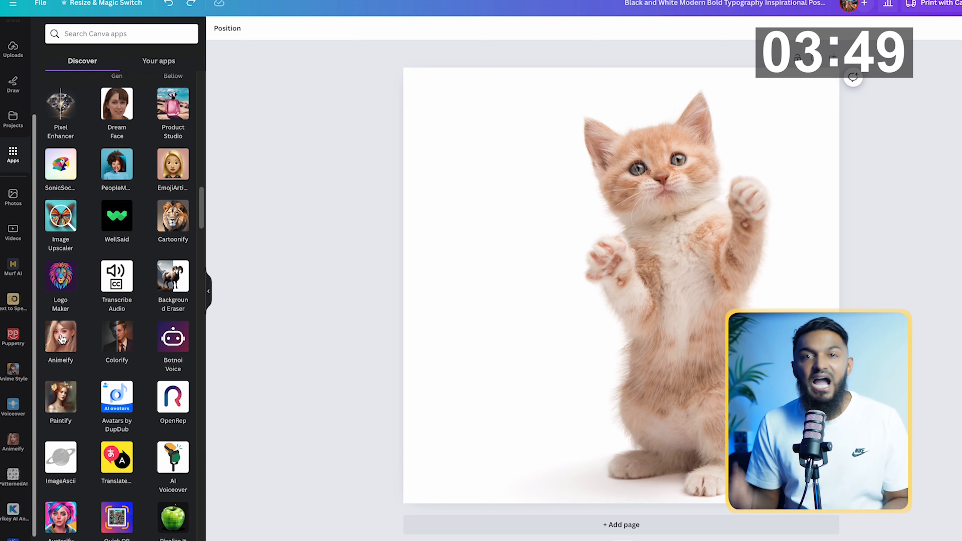
left_click(62, 339)
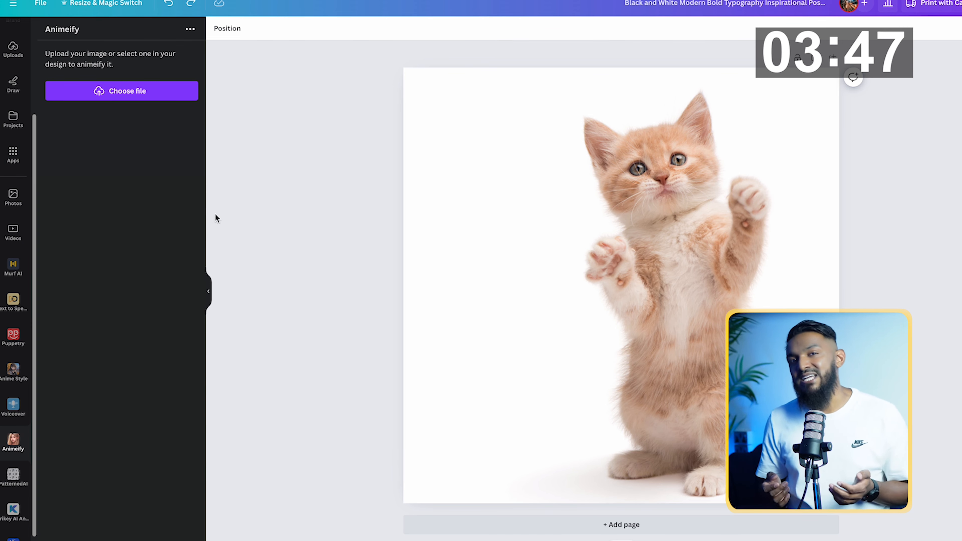
left_click(638, 275)
left_click(175, 98)
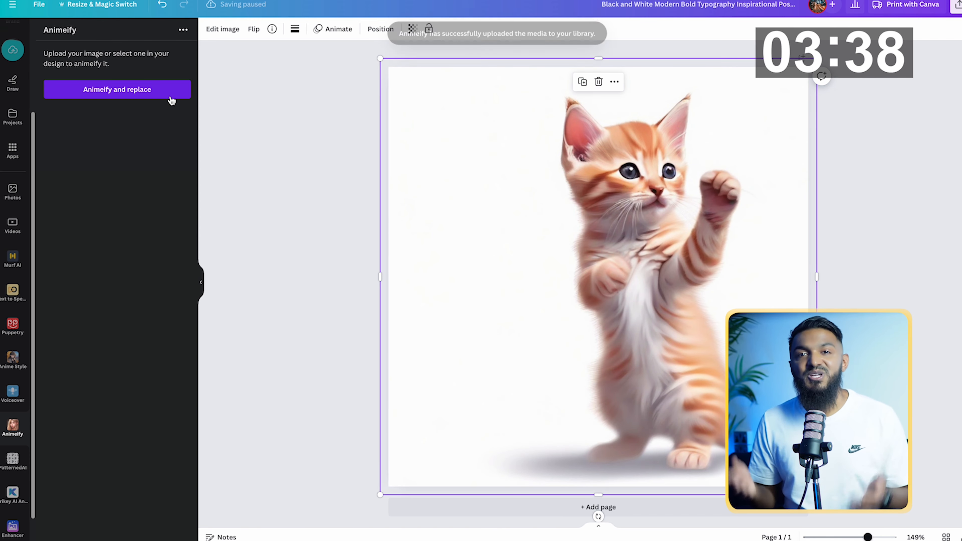
left_click_drag(646, 302, 607, 296)
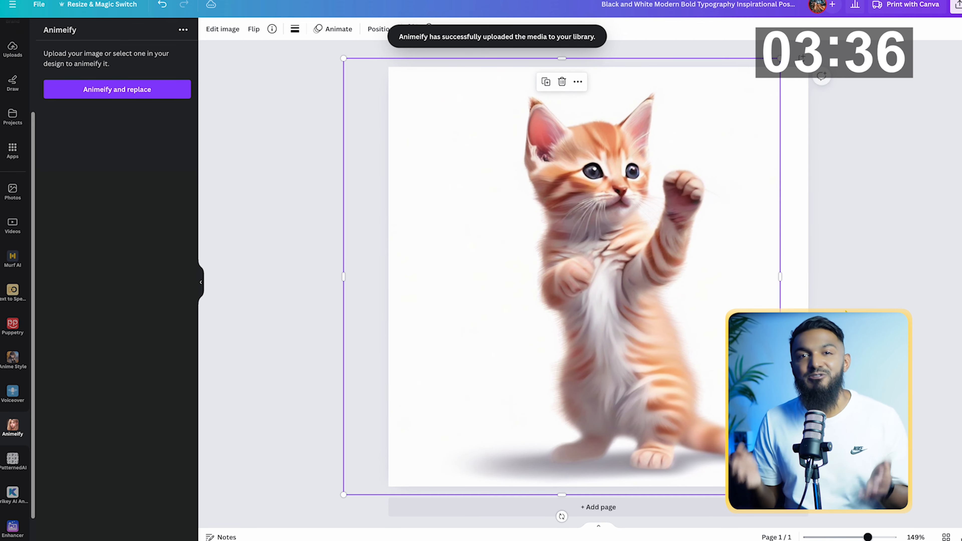
left_click(847, 311)
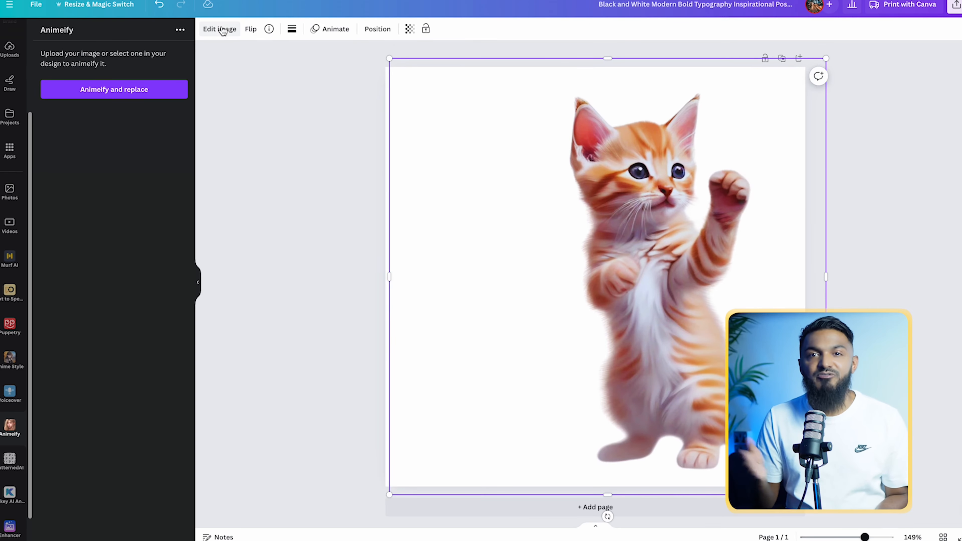
Open the Background Remover brush settings for the kitten image, increase the brush size, and return to the image effects.
left_click(220, 29)
left_click(60, 114)
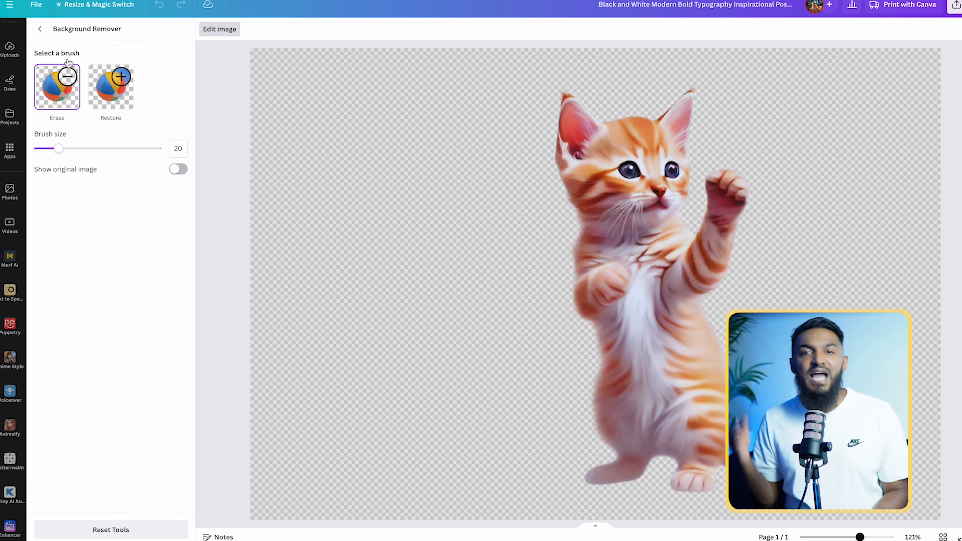
left_click_drag(59, 148, 78, 148)
left_click(37, 31)
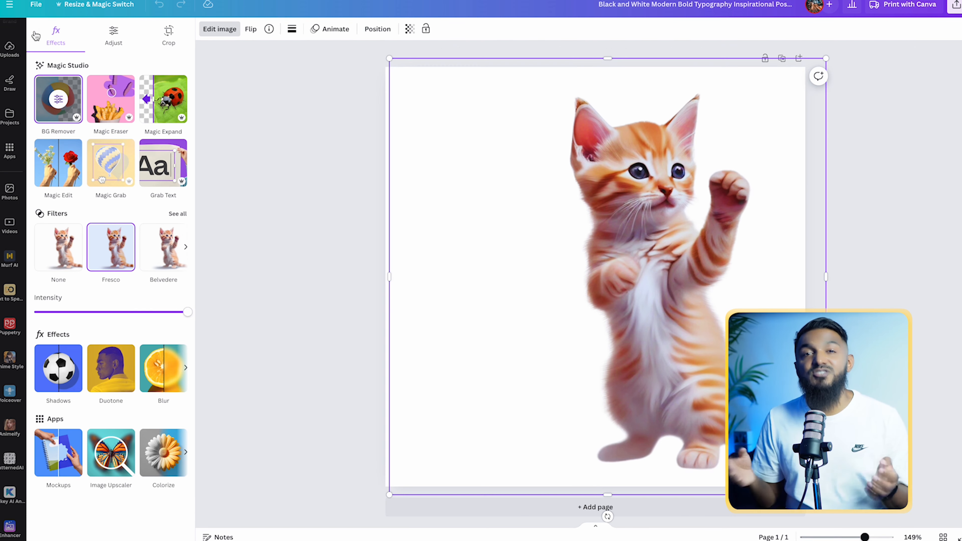
Apply the Cherry duotone effect to the kitten image and adjust its intensity.
left_click(111, 384)
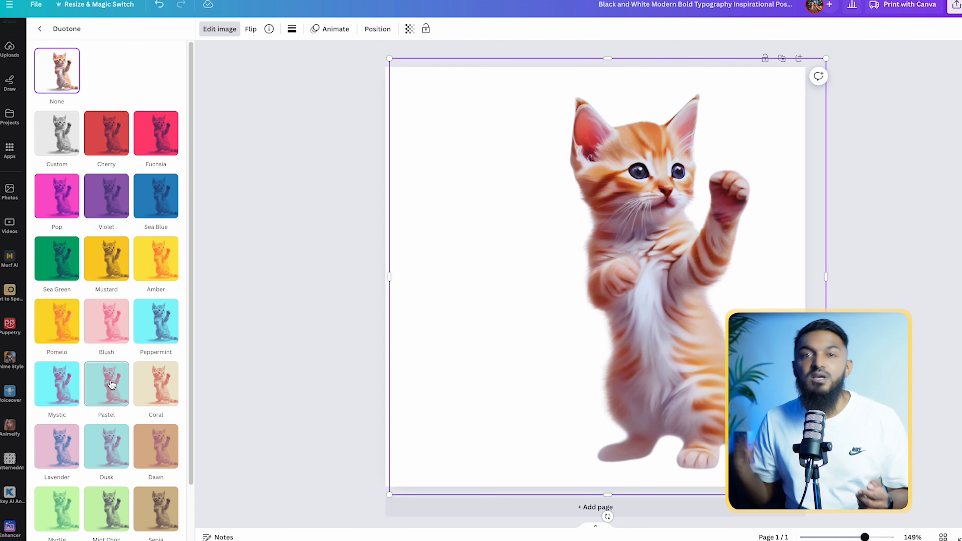
left_click(116, 147)
left_click_drag(133, 243, 101, 241)
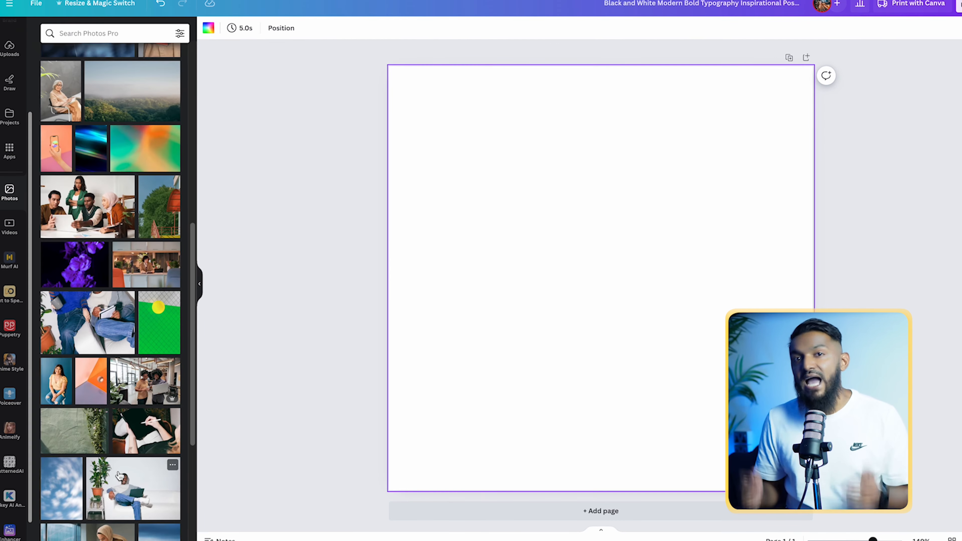
Add the recently used African animals photo with giraffes to the blank page, enlarge it and set it as the page background.
scroll(119, 476, "up", 5)
scroll(120, 476, "up", 3)
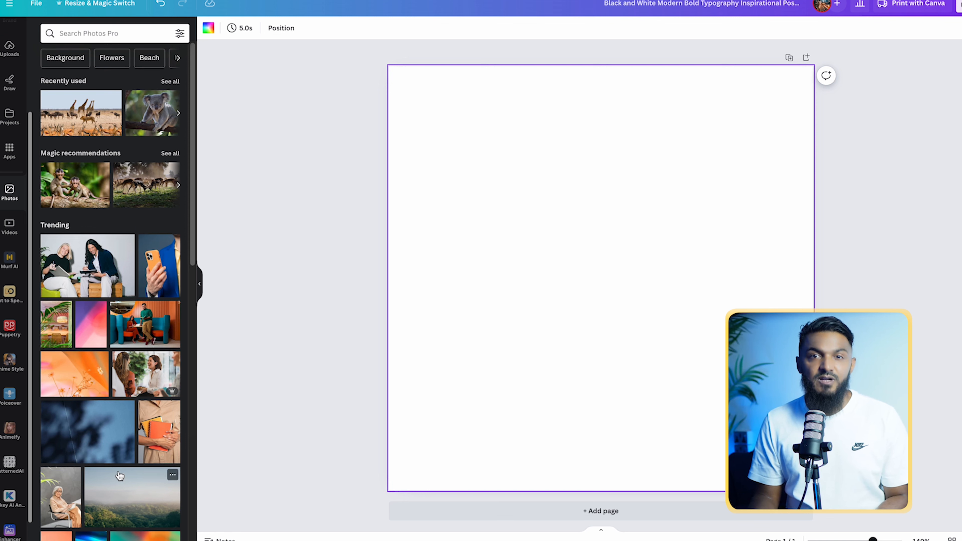
left_click(87, 125)
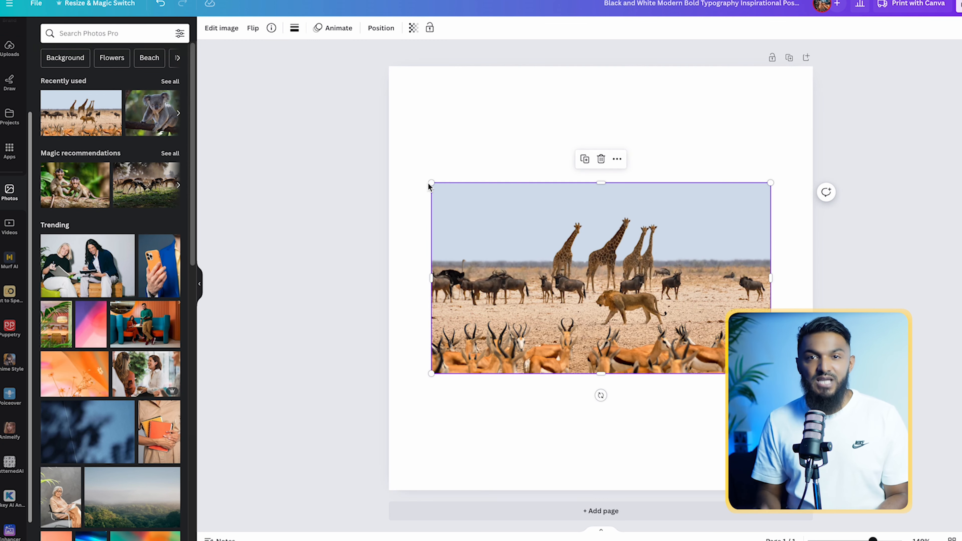
left_click_drag(429, 185, 426, 110)
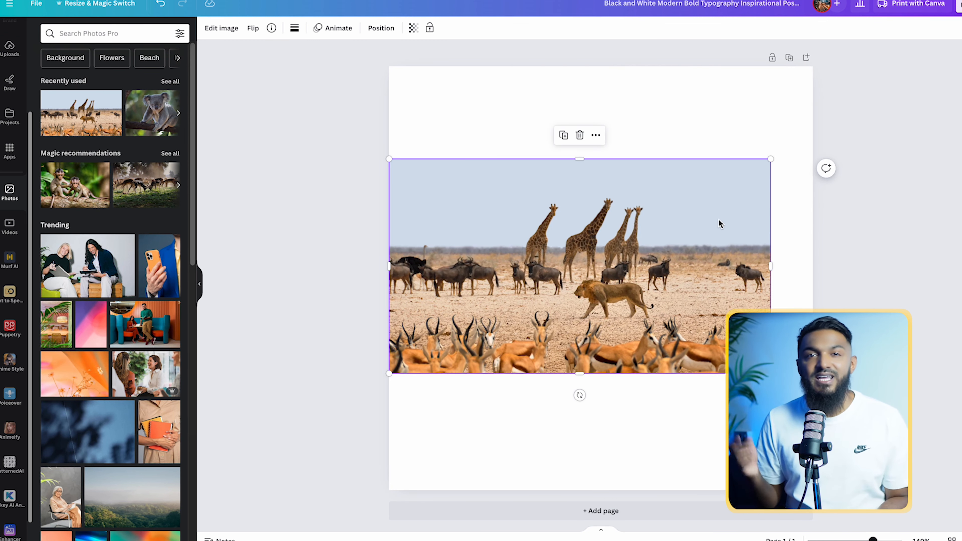
right_click(720, 223)
left_click(754, 409)
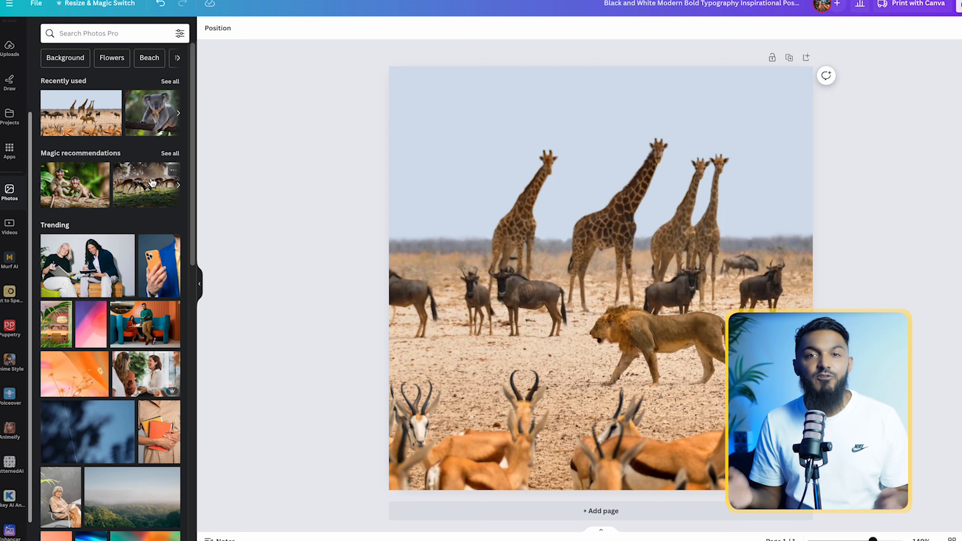
Open the information card of the giraffe photo and check its source.
left_click(114, 99)
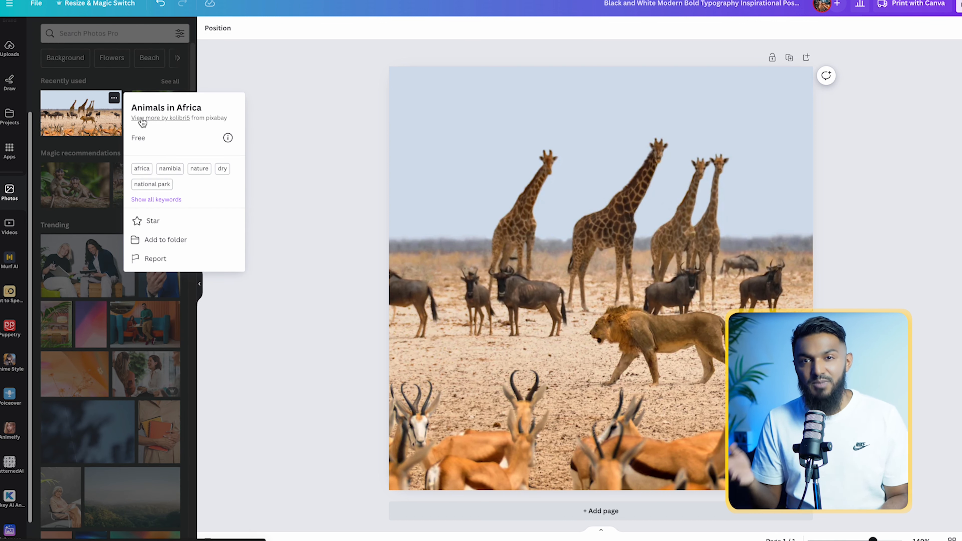
left_click(215, 123)
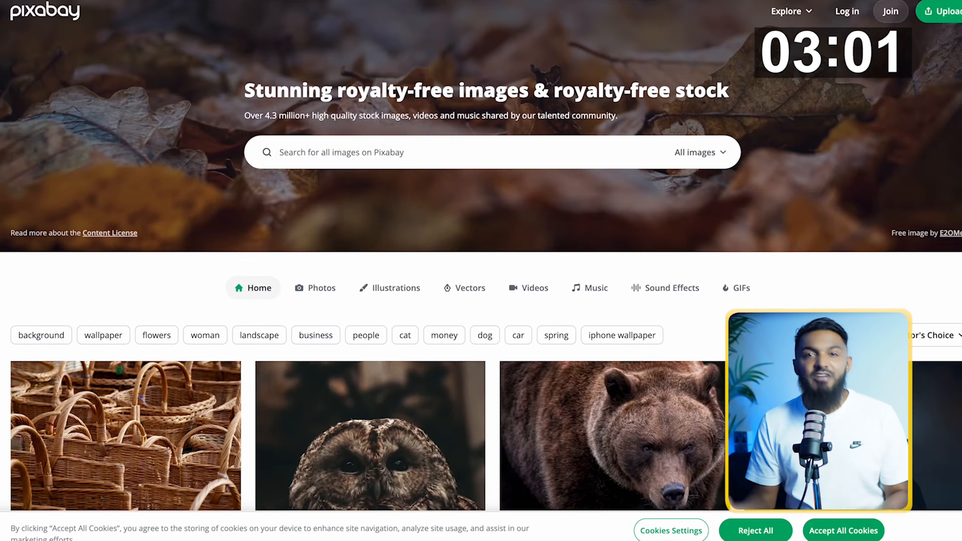
Browse the stock images on the Pixabay home page and read the Wikipedia article on the public domain.
scroll(481, 270, "down", 10)
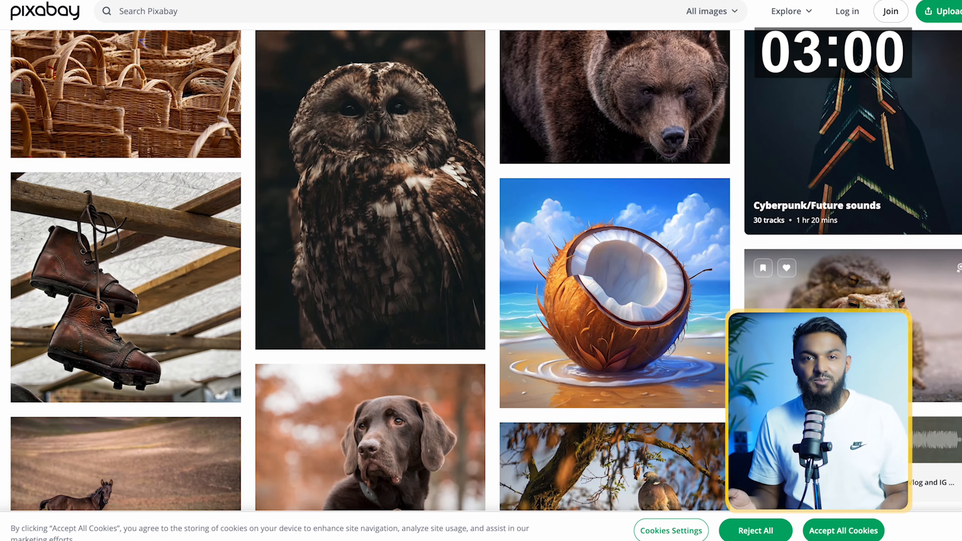
scroll(481, 271, "down", 10)
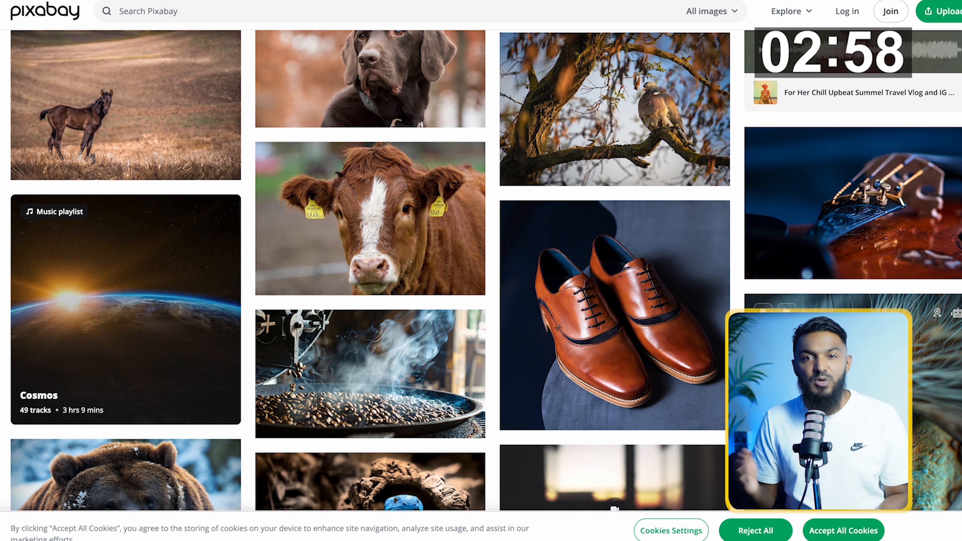
scroll(481, 270, "down", 8)
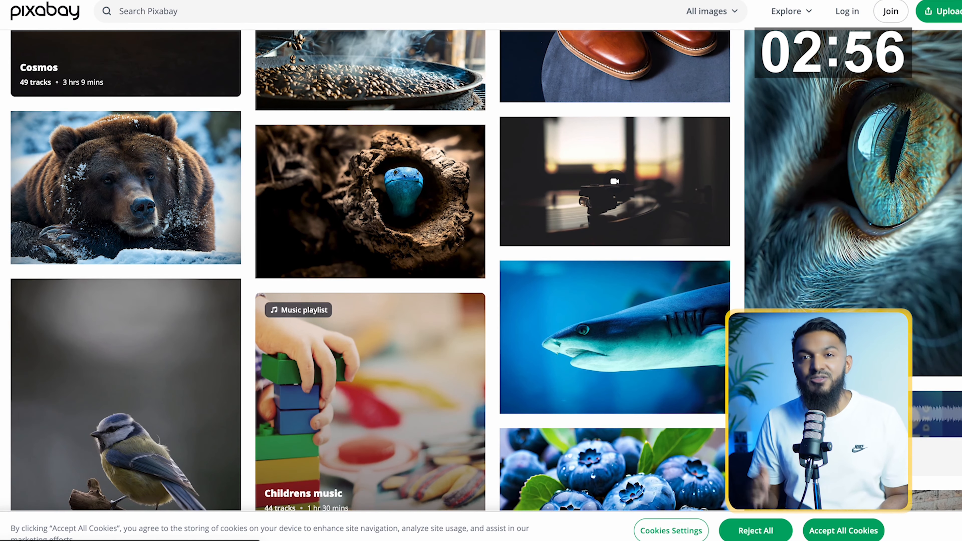
scroll(481, 270, "down", 8)
scroll(481, 270, "down", 3)
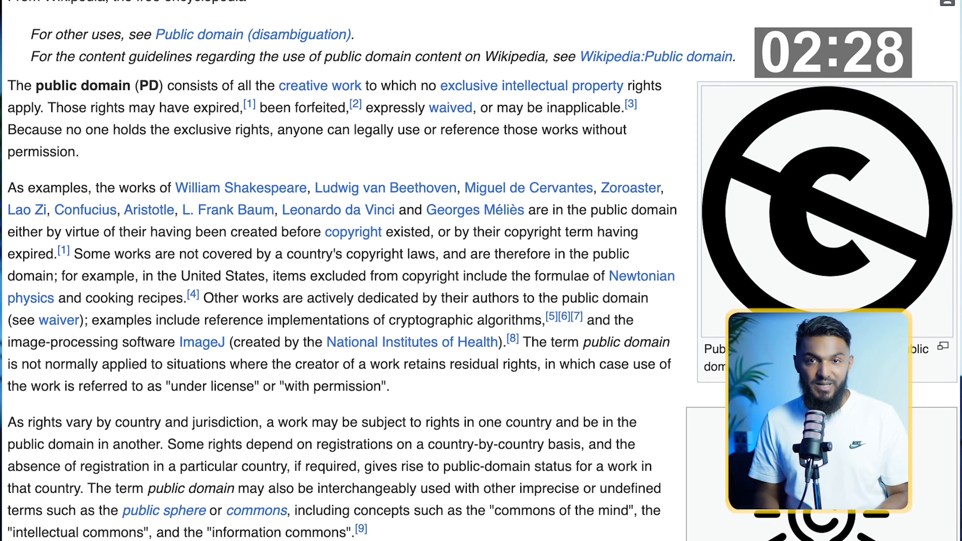
scroll(341, 270, "down", 1)
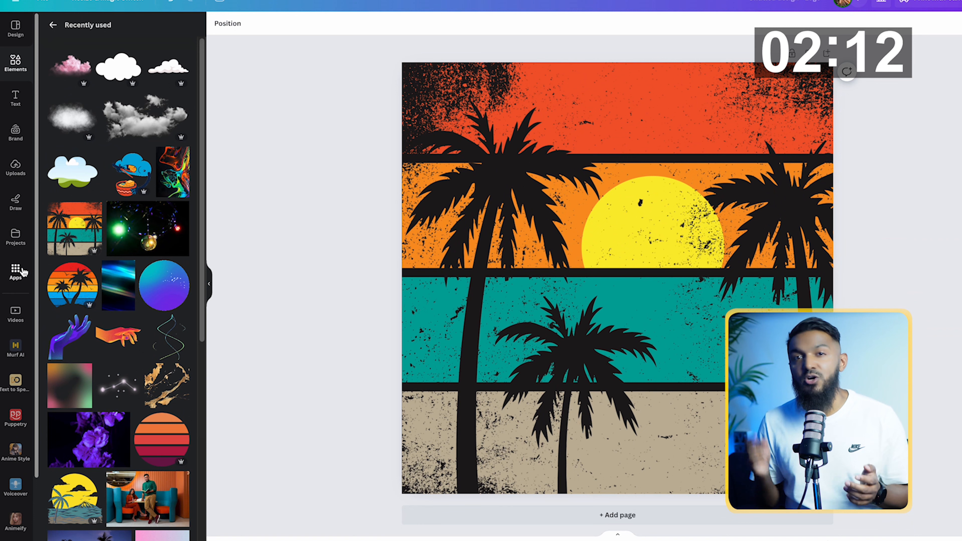
Find the Mockups app among the Canva apps and open it.
left_click(16, 271)
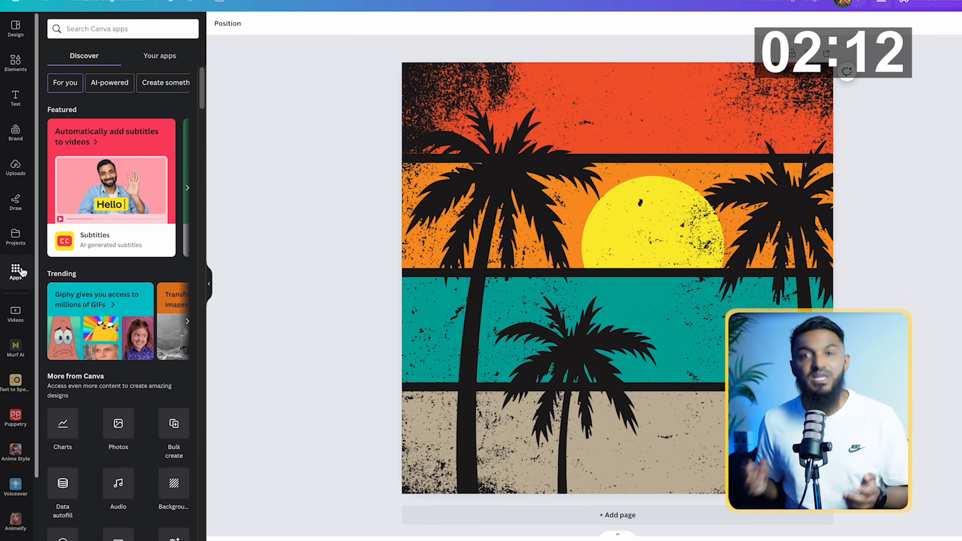
type("mocku")
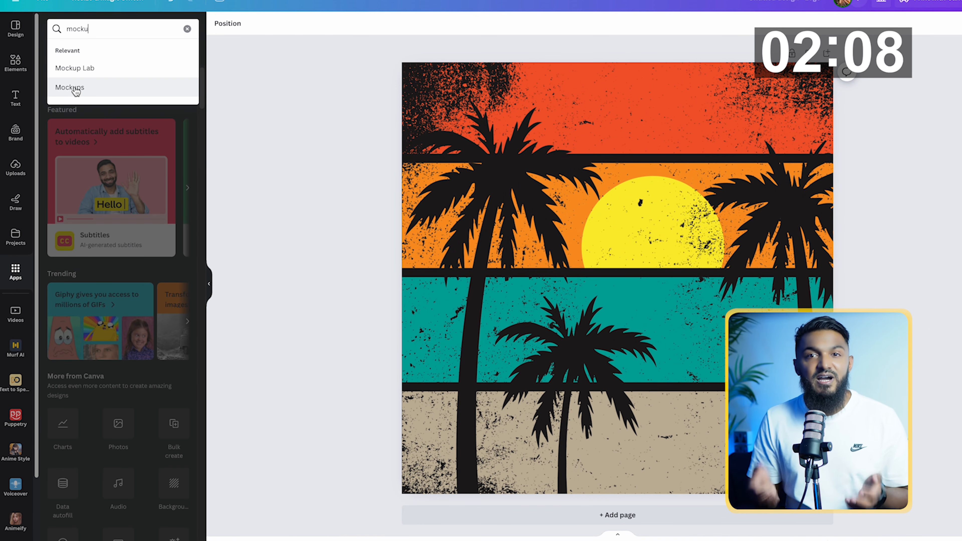
left_click(76, 88)
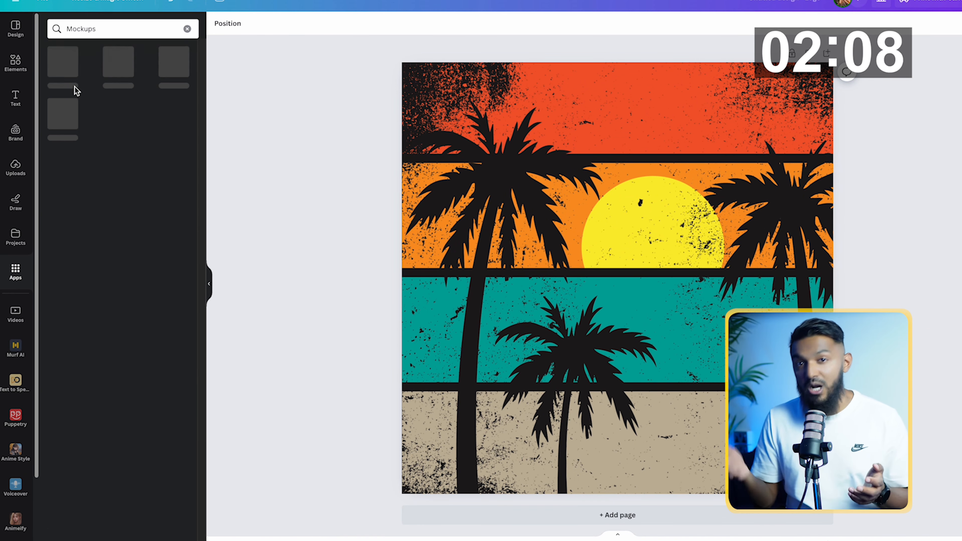
left_click(67, 69)
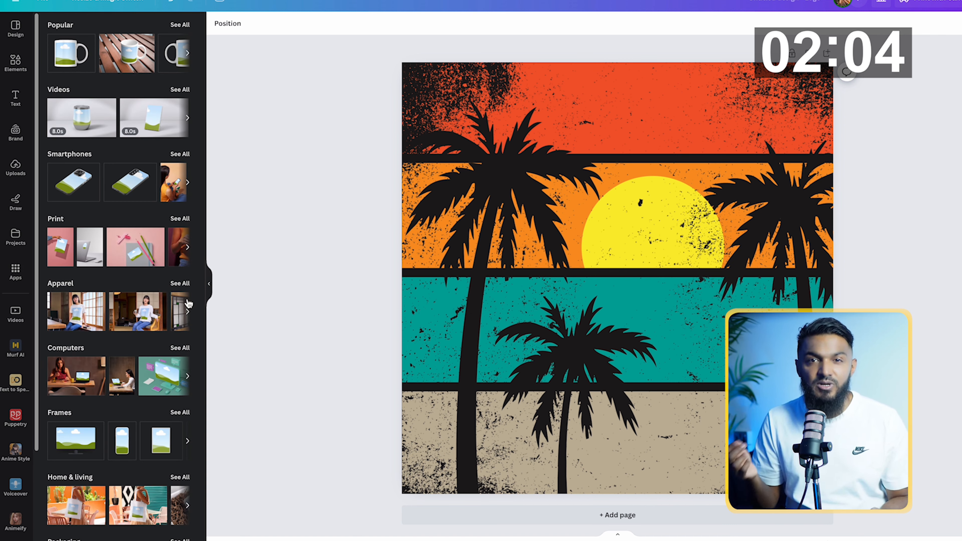
Add the Apparel mockup of the man on the wooden bridge and place the retro palm tree design on his T-shirt.
left_click(180, 284)
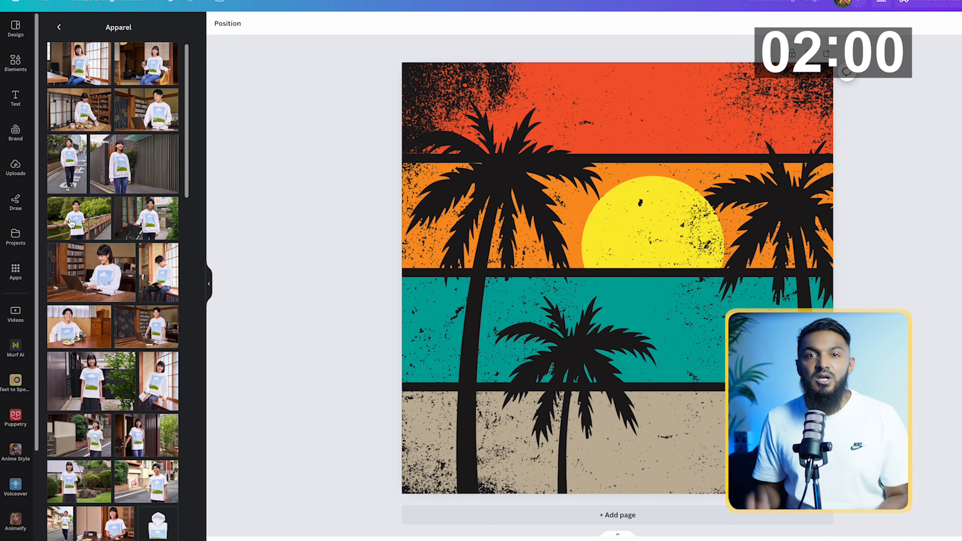
left_click(91, 229)
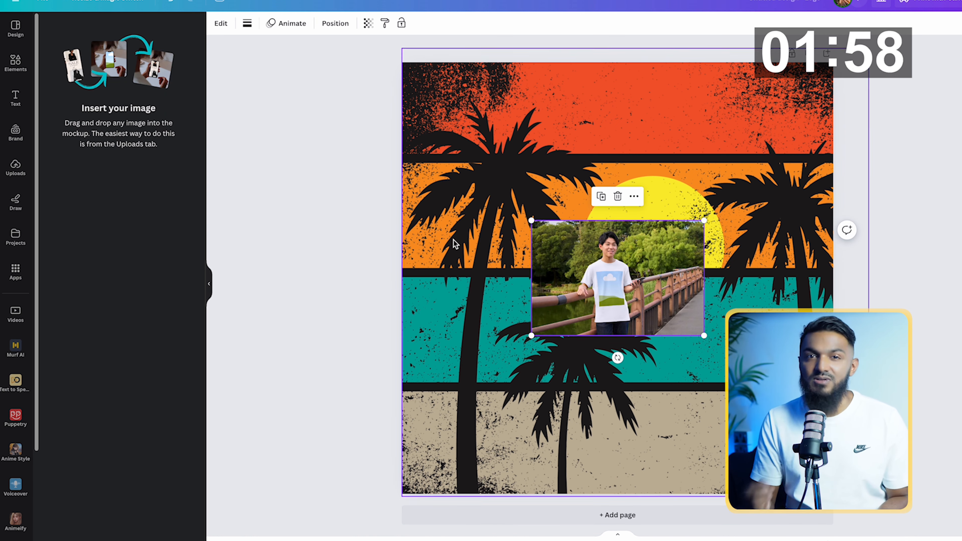
left_click(694, 452)
left_click_drag(694, 451, 613, 303)
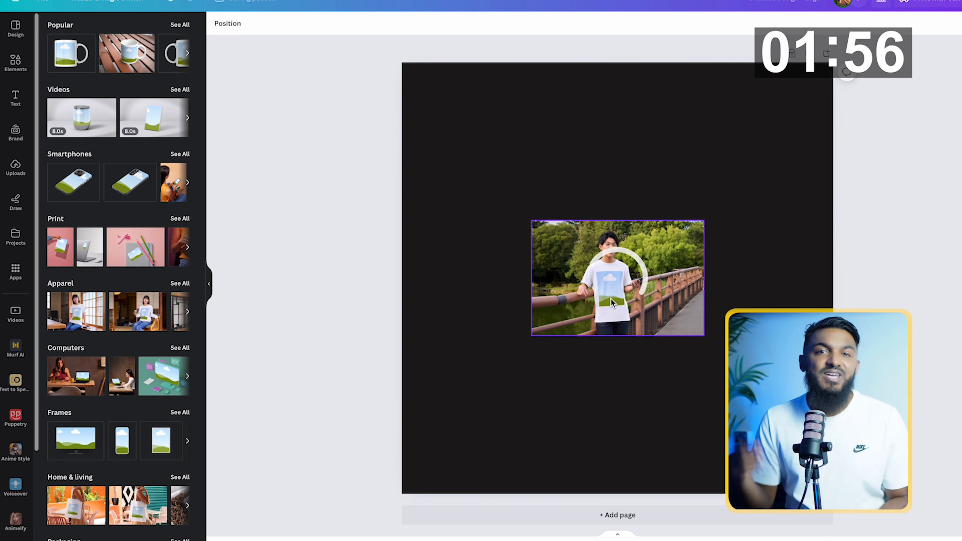
Enlarge and reposition the T-shirt mockup until it covers the whole page with the man in view.
right_click(650, 287)
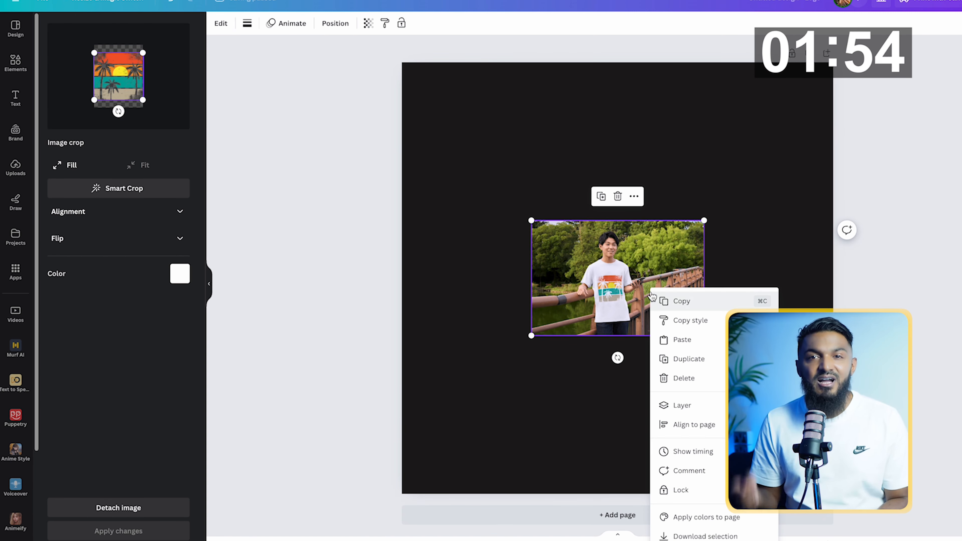
left_click_drag(704, 220, 832, 133)
left_click_drag(531, 134, 430, 65)
left_click_drag(431, 335, 292, 428)
left_click_drag(551, 363, 658, 399)
left_click_drag(397, 102, 357, 39)
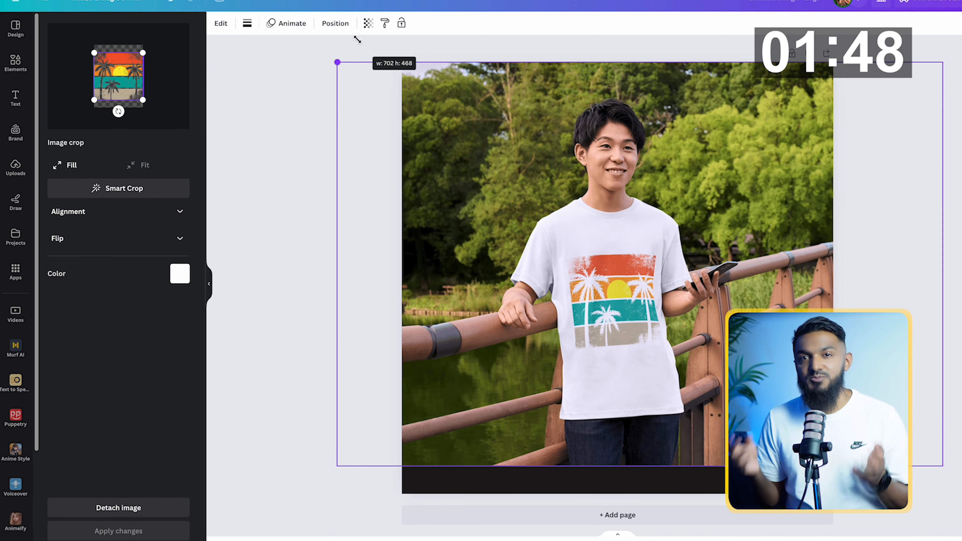
left_click_drag(338, 466, 294, 494)
left_click_drag(549, 427, 571, 427)
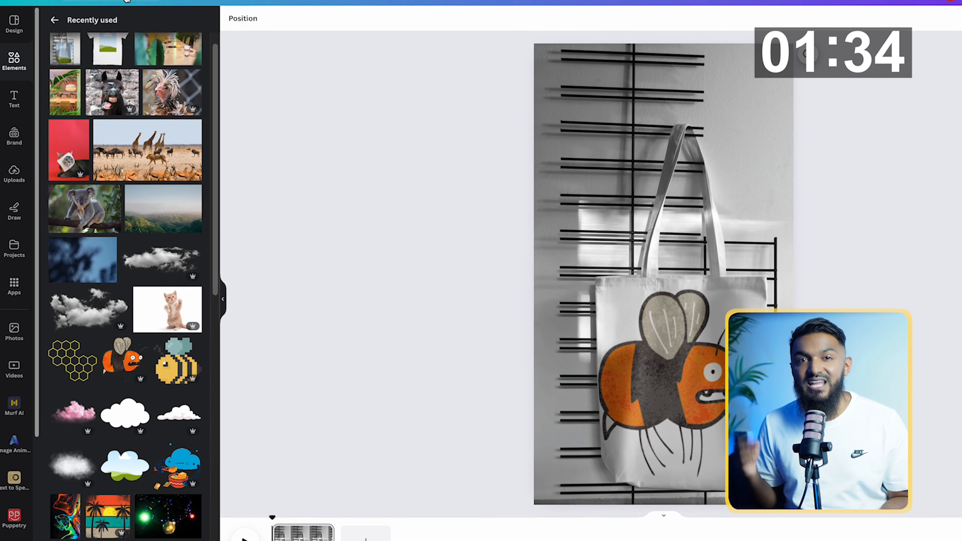
Resize the tote bag design itself, without making a copy, to the TikTok Video size of 1080 × 1920 px.
left_click(126, 11)
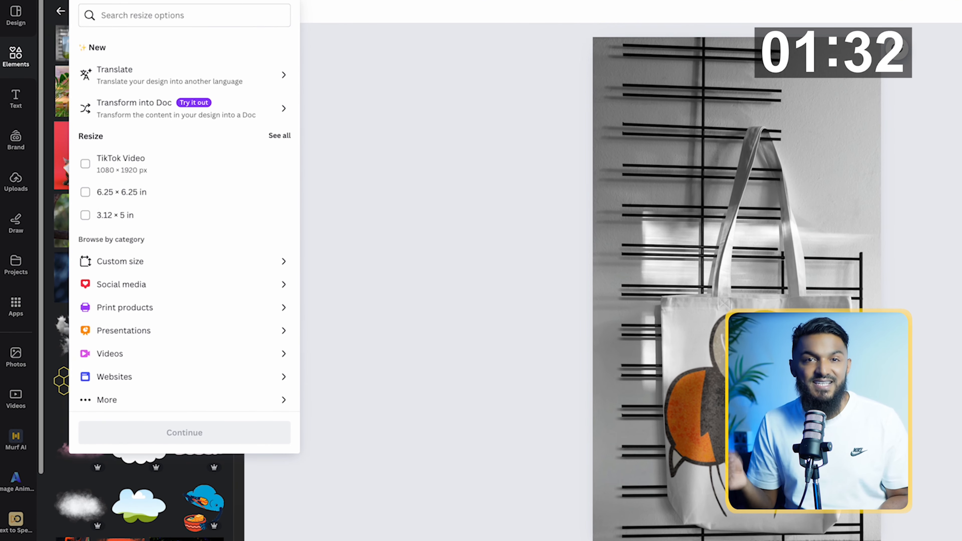
left_click(129, 283)
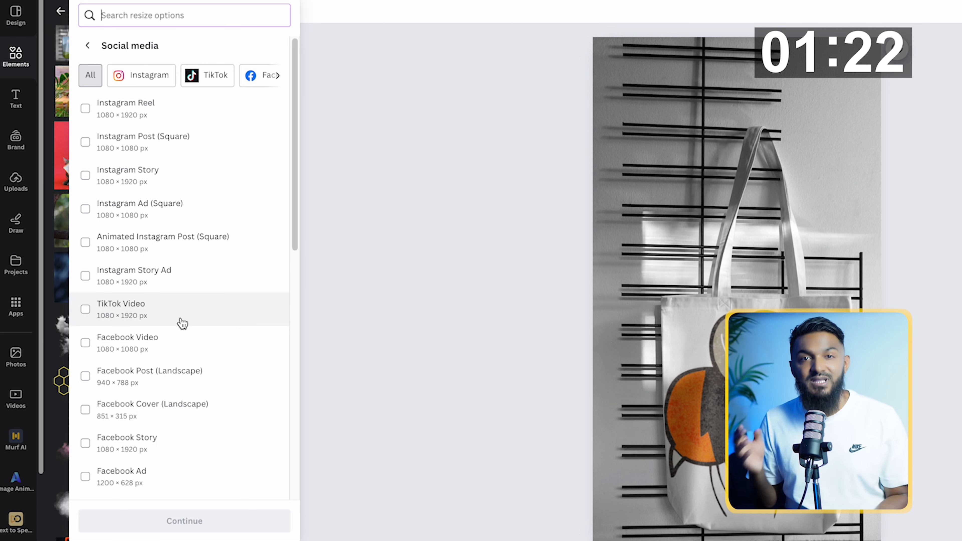
left_click(182, 323)
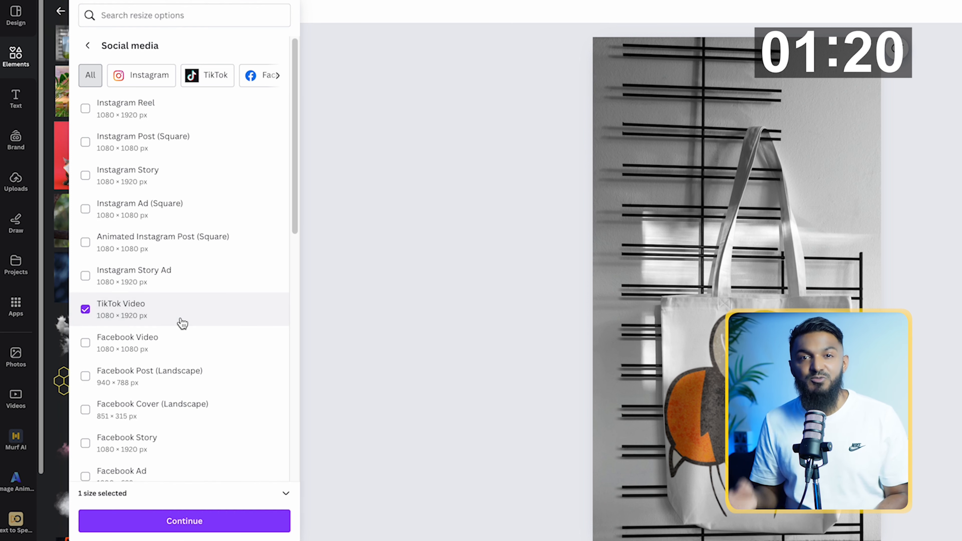
left_click(207, 528)
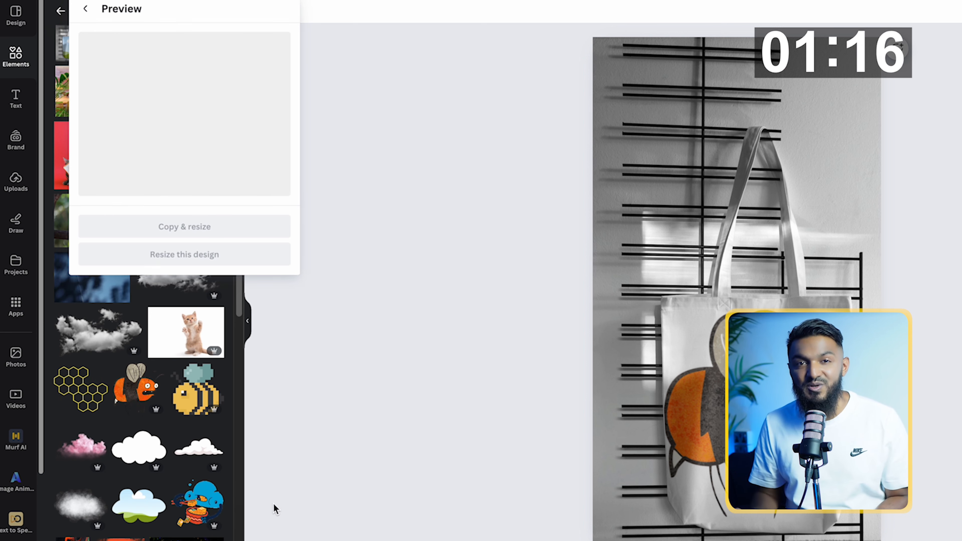
left_click(258, 261)
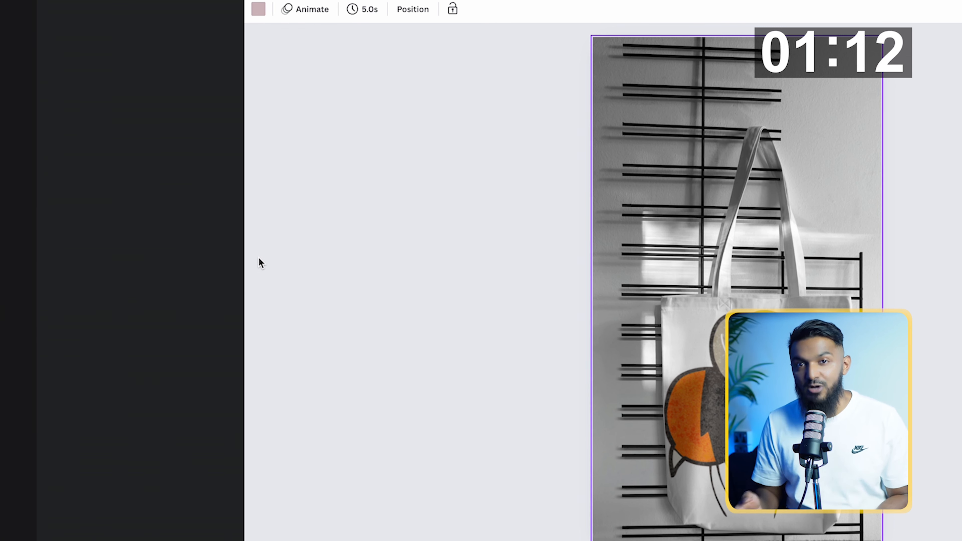